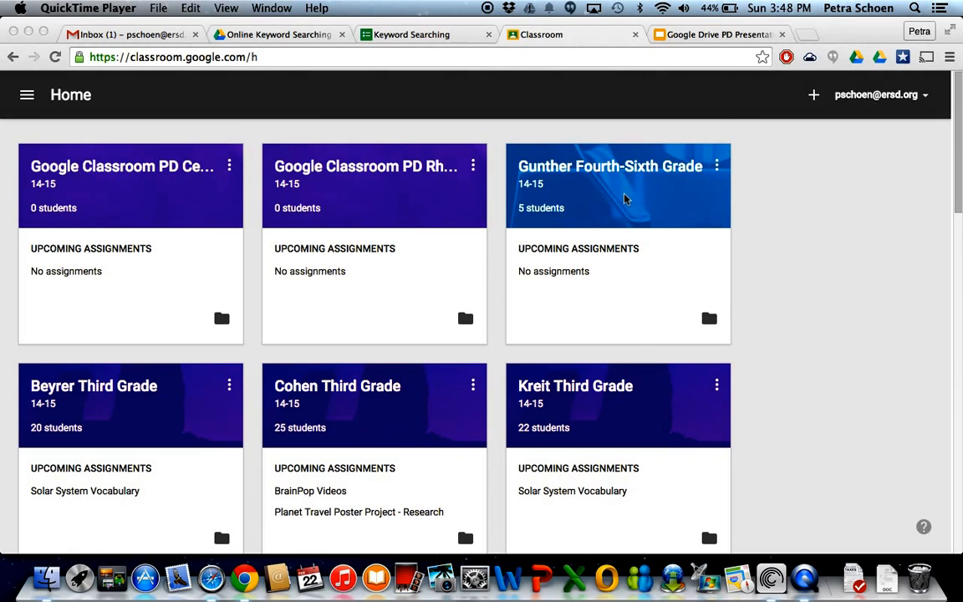
Look through the class cards on the home page, from the third-grade to the sixth-grade classes.
scroll(749, 327, down, 3)
scroll(748, 327, down, 12)
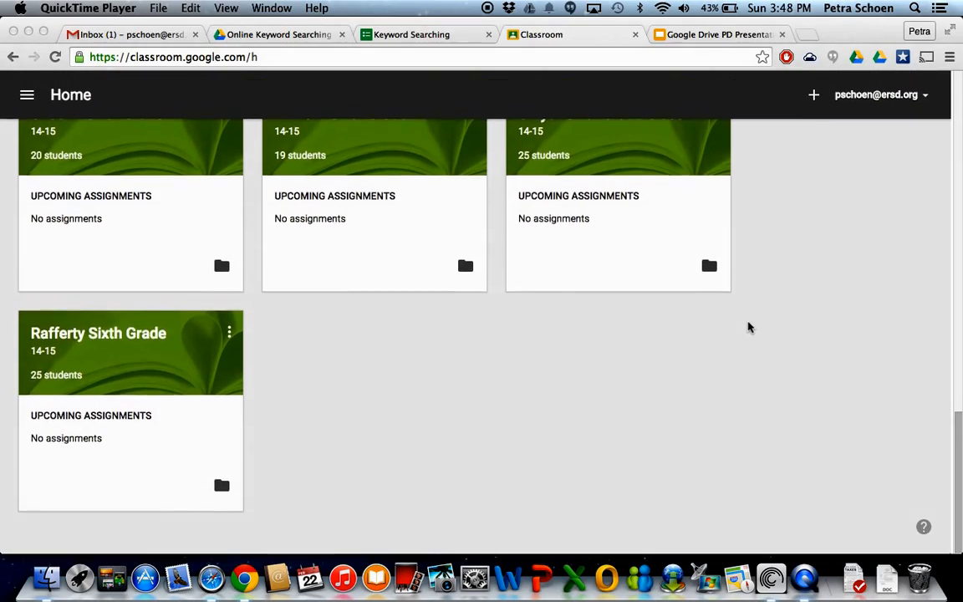
scroll(749, 327, up, 10)
scroll(749, 326, up, 10)
scroll(749, 327, down, 15)
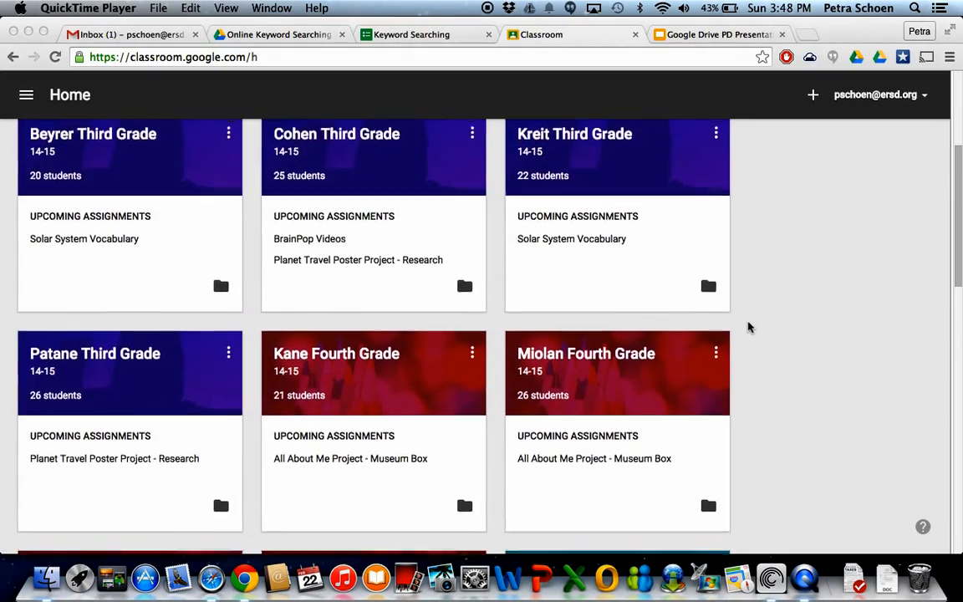
scroll(749, 327, down, 5)
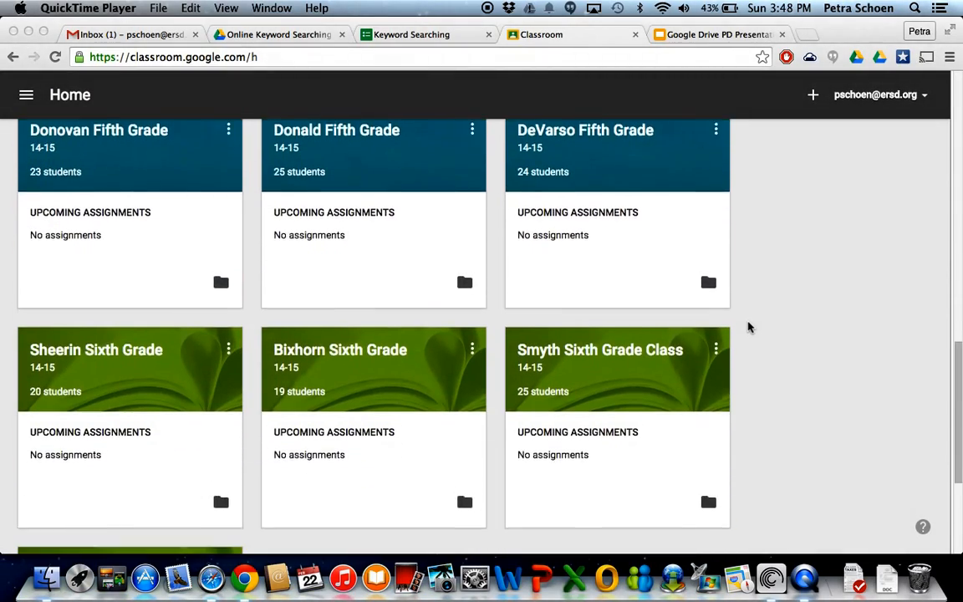
scroll(748, 327, up, 9)
scroll(749, 327, up, 2)
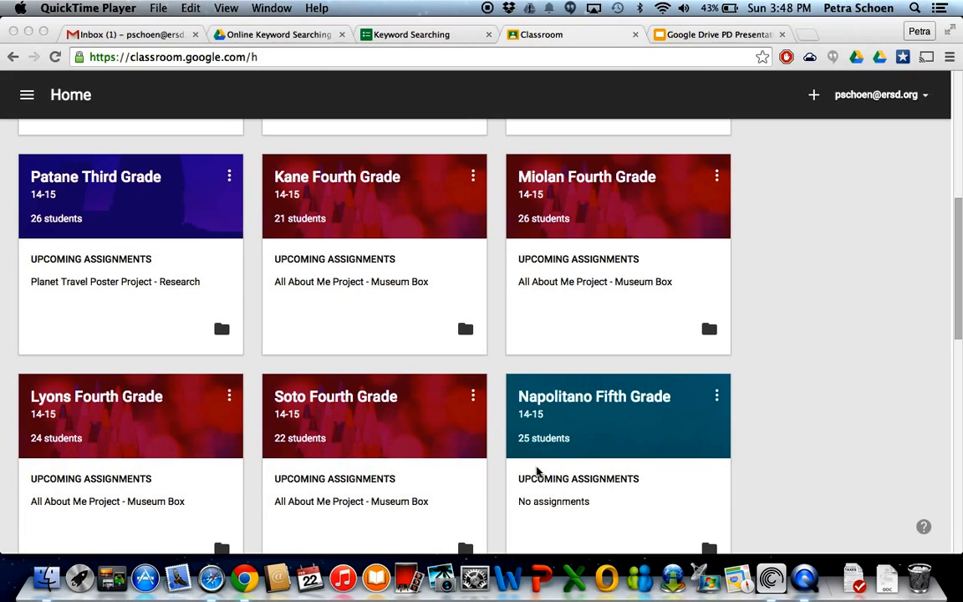
scroll(797, 428, up, 3)
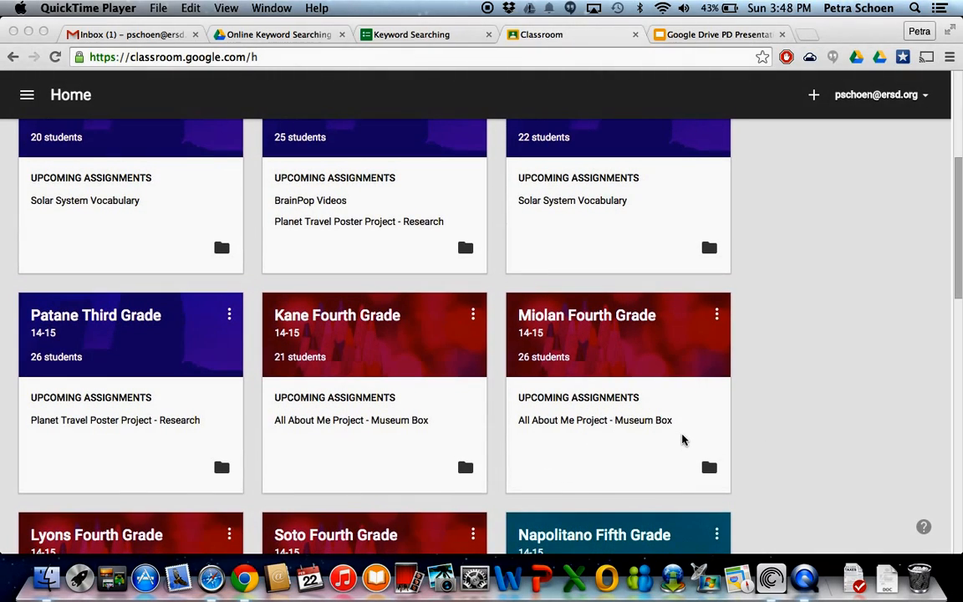
Open the 26-student fourth-grade class and show the done submissions for its All About Me Project - Research assignment.
click(582, 319)
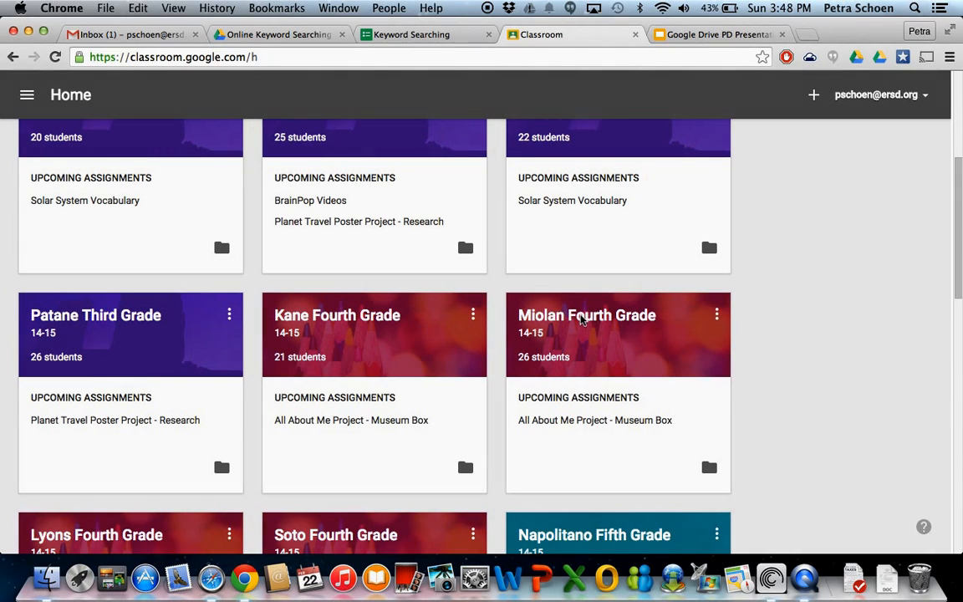
click(583, 319)
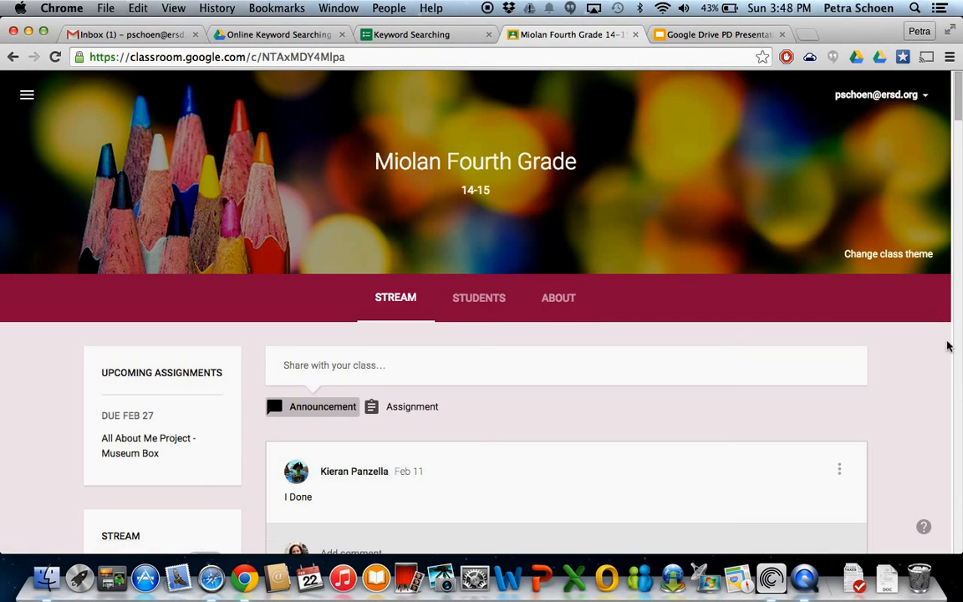
scroll(936, 341, down, 15)
scroll(929, 338, up, 5)
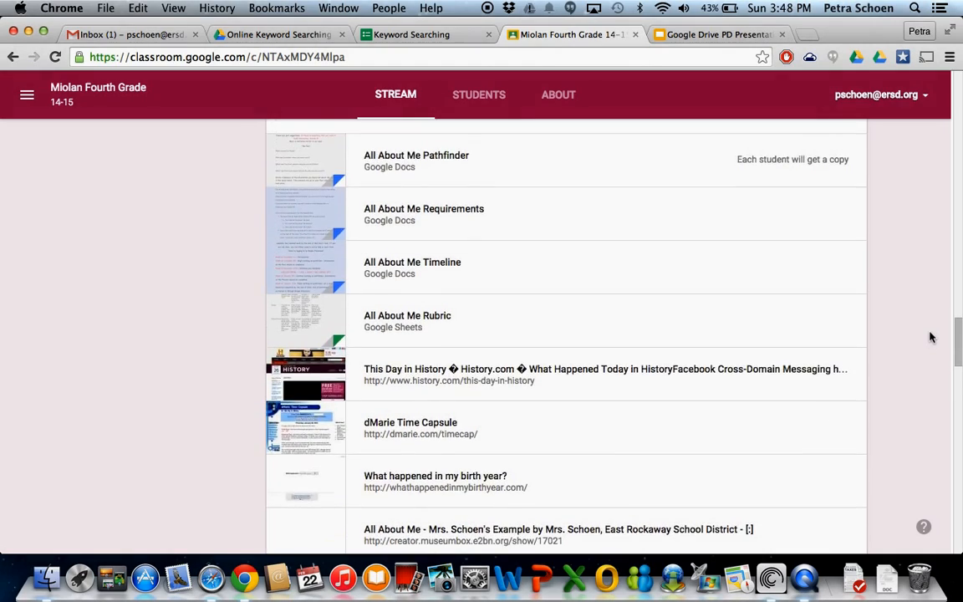
scroll(930, 337, up, 3)
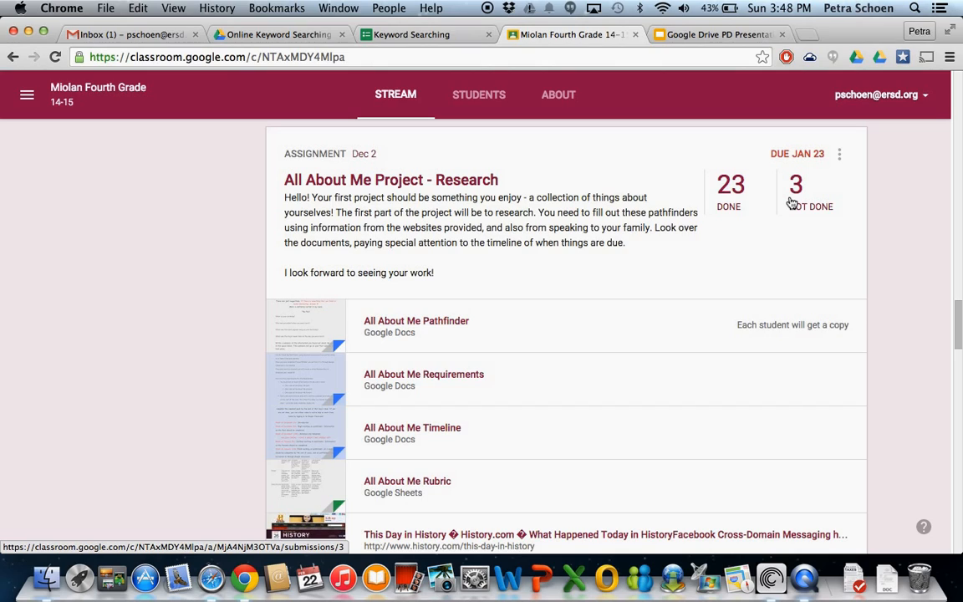
click(724, 189)
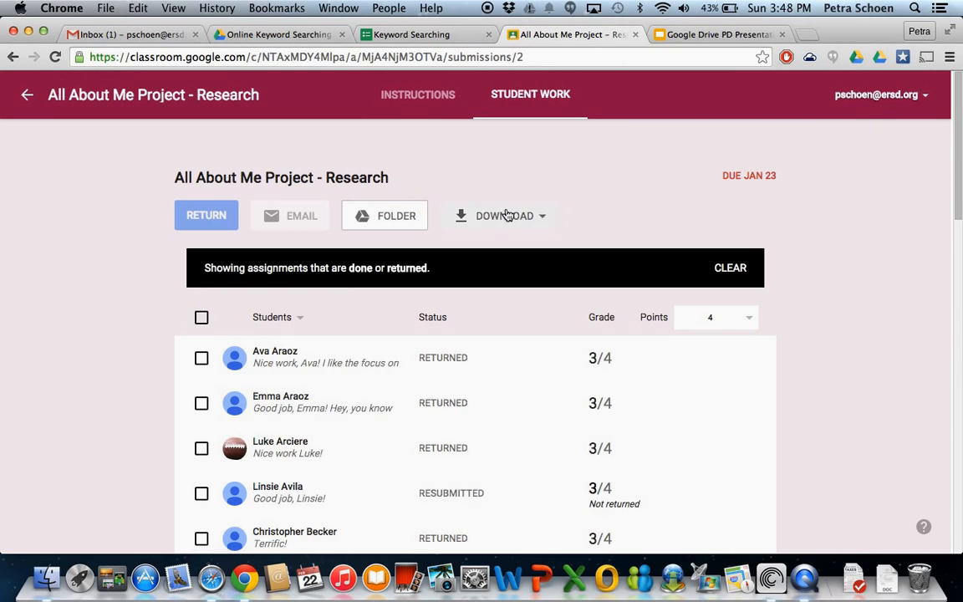
Examine the list of submissions and the point values available for the assignment, leaving the points setting as it is.
scroll(799, 522, down, 5)
scroll(799, 522, up, 2)
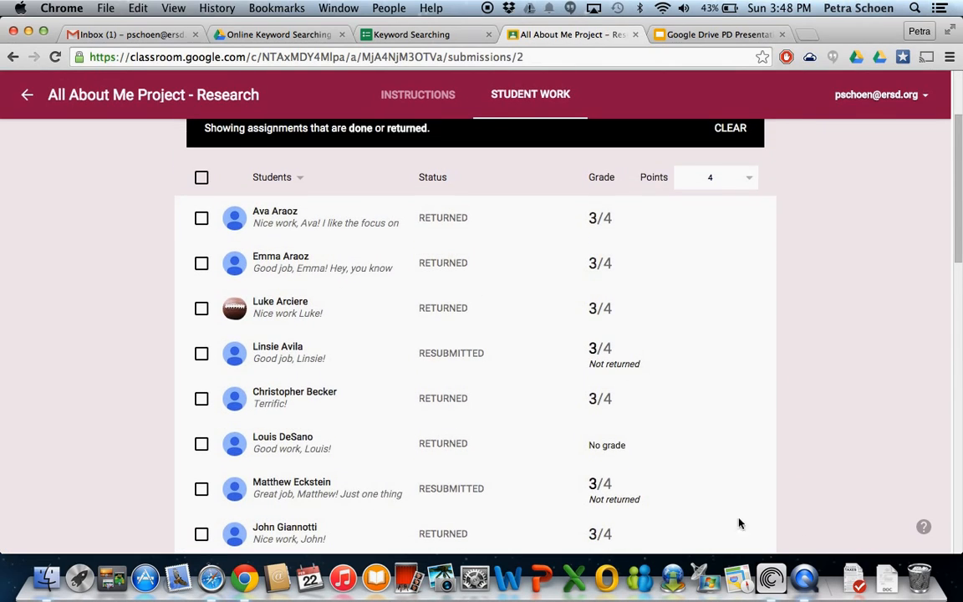
click(749, 178)
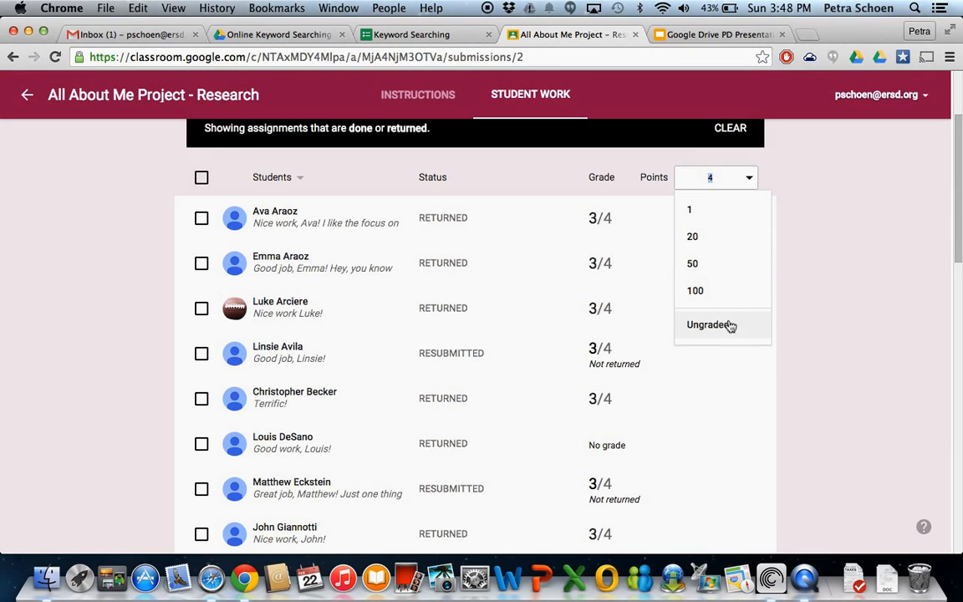
click(802, 310)
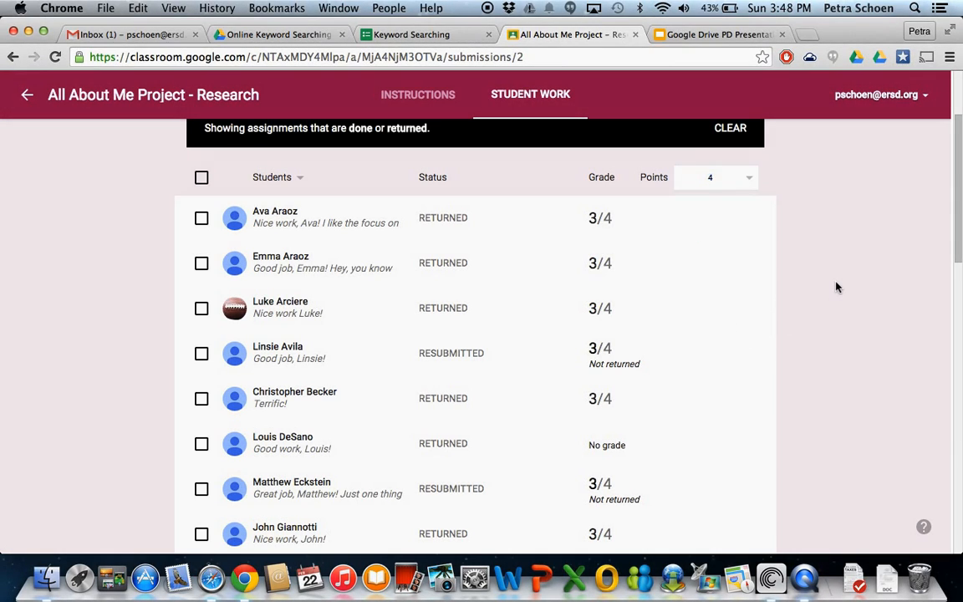
Expand the first student's submission to view its file and private comments, collapse it, and review the other students' statuses and grades.
click(352, 224)
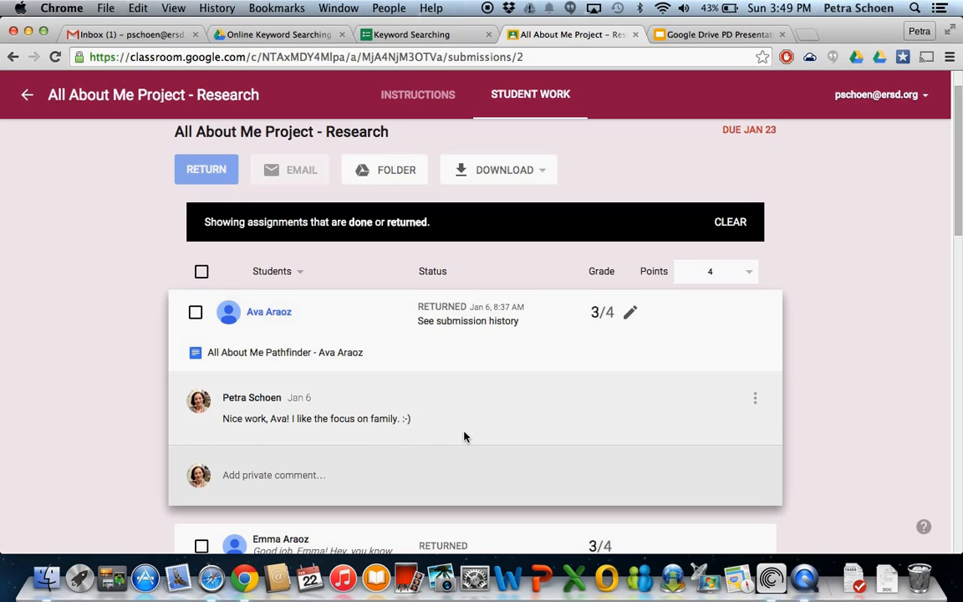
click(290, 316)
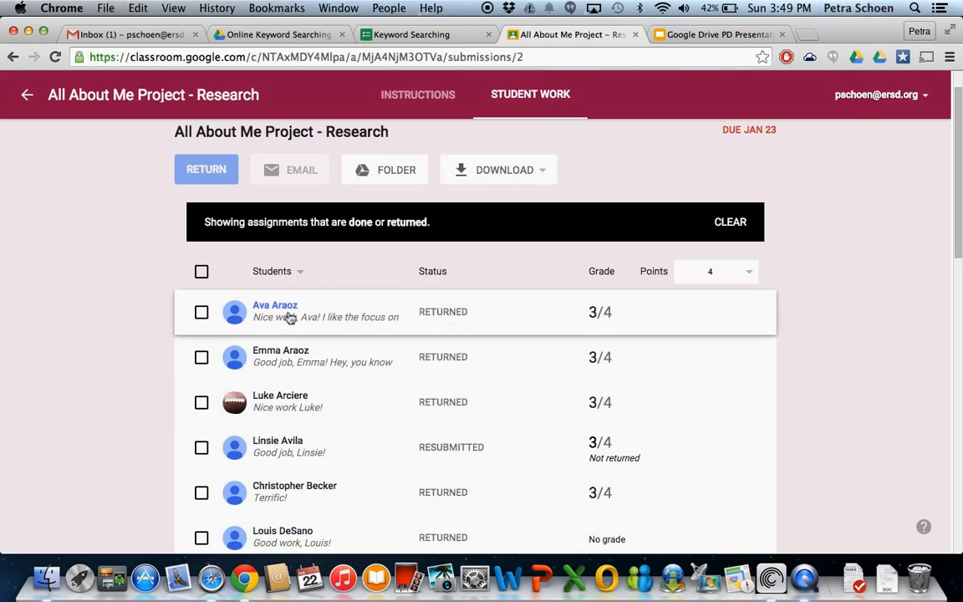
scroll(613, 387, down, 5)
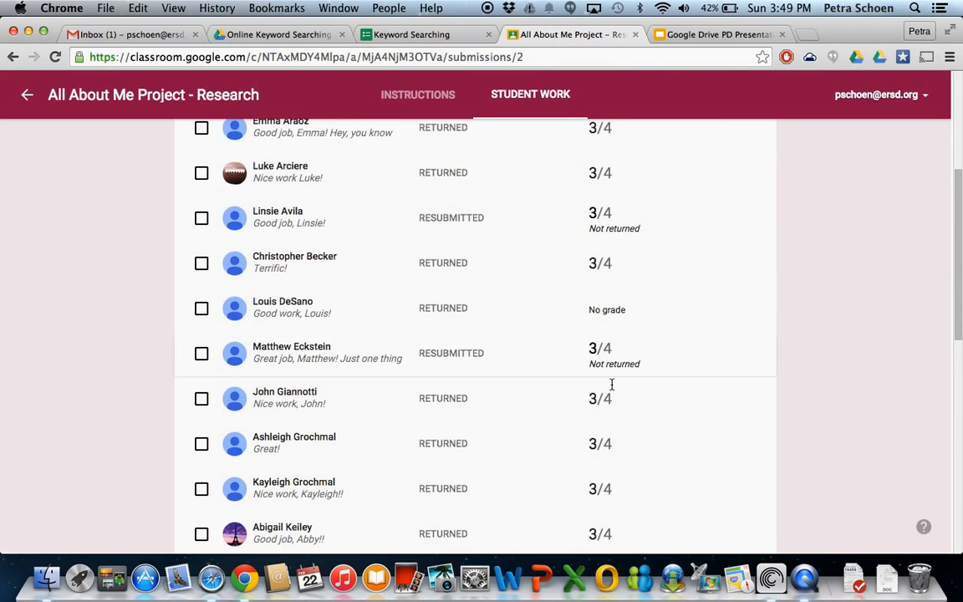
scroll(611, 384, down, 12)
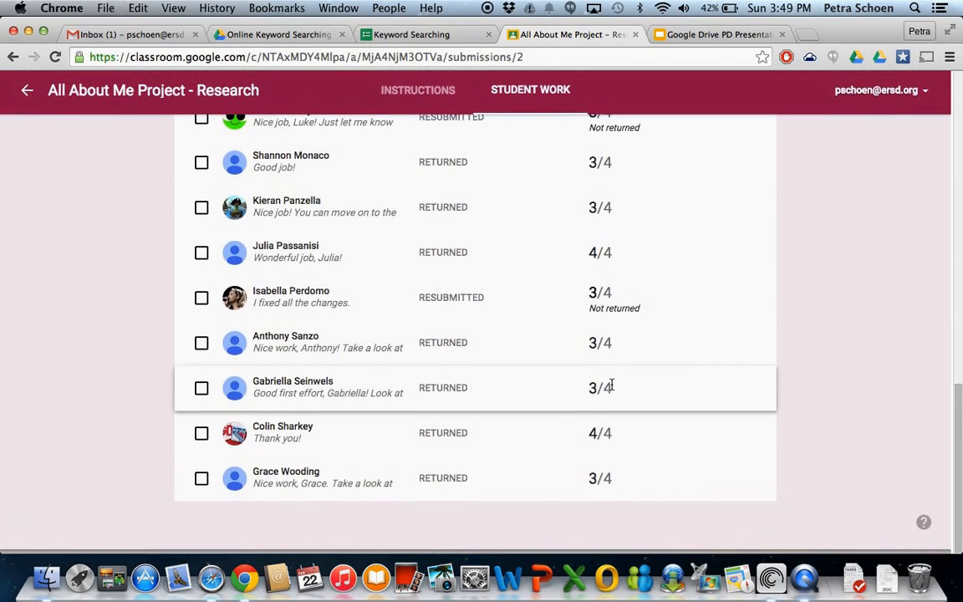
scroll(611, 384, up, 17)
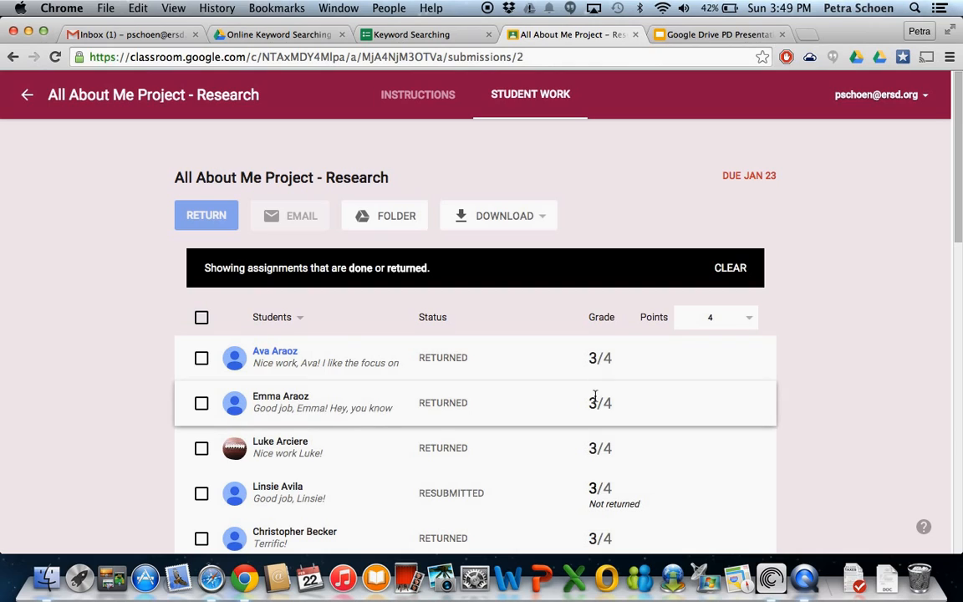
Leave the assignment and switch to the last fifth-grade class in the list of classes.
click(28, 95)
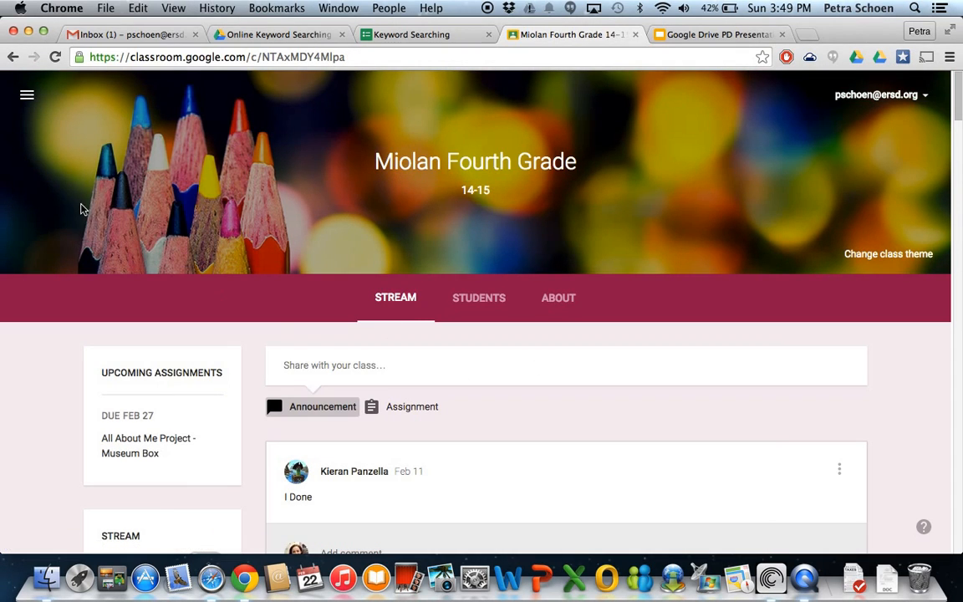
click(28, 95)
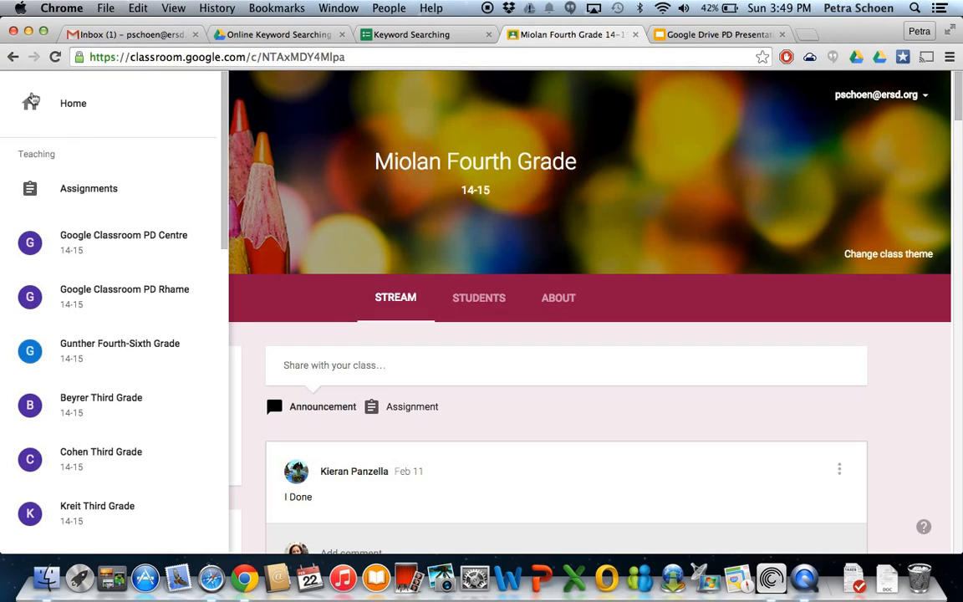
scroll(81, 343, down, 5)
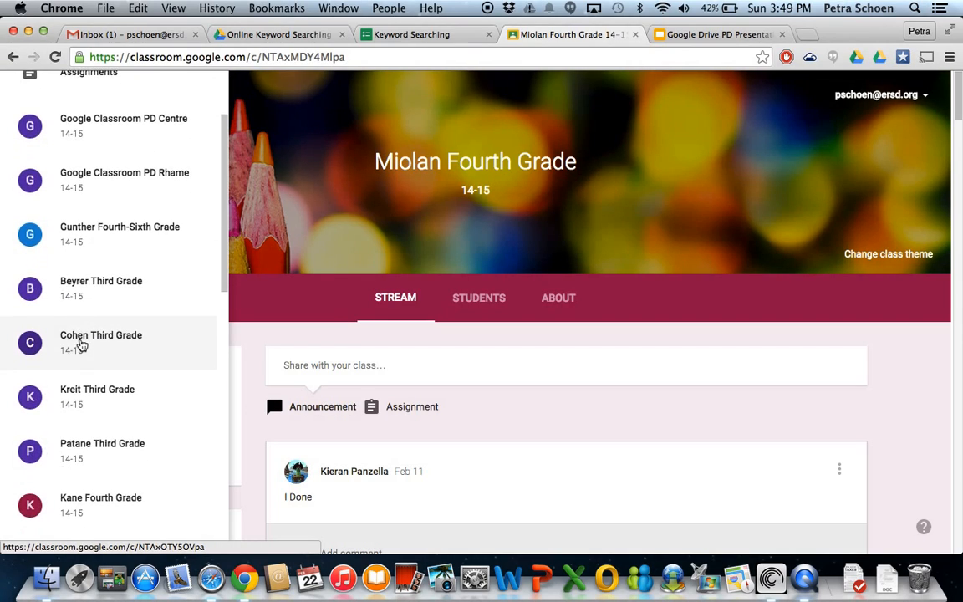
scroll(82, 343, down, 6)
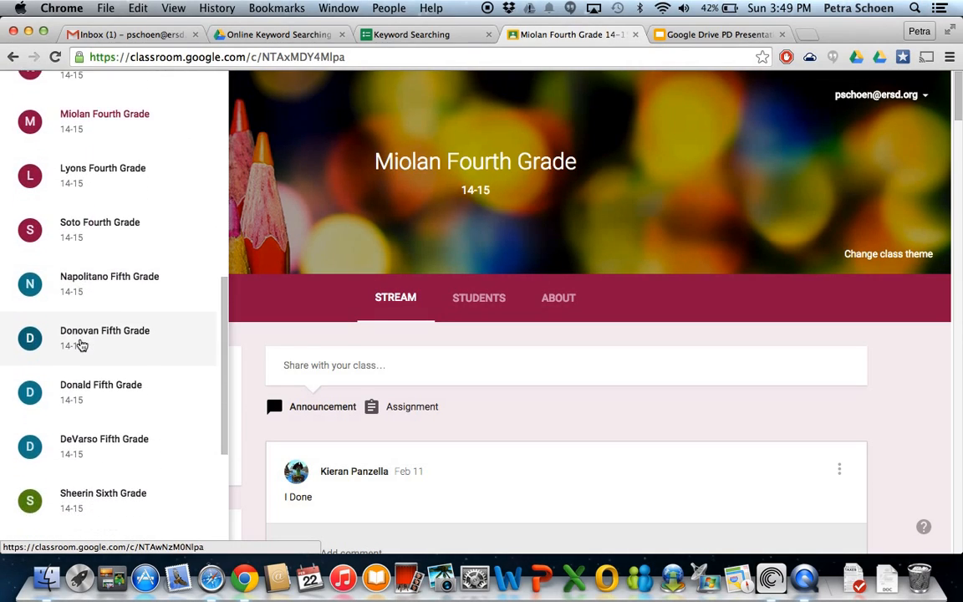
click(110, 424)
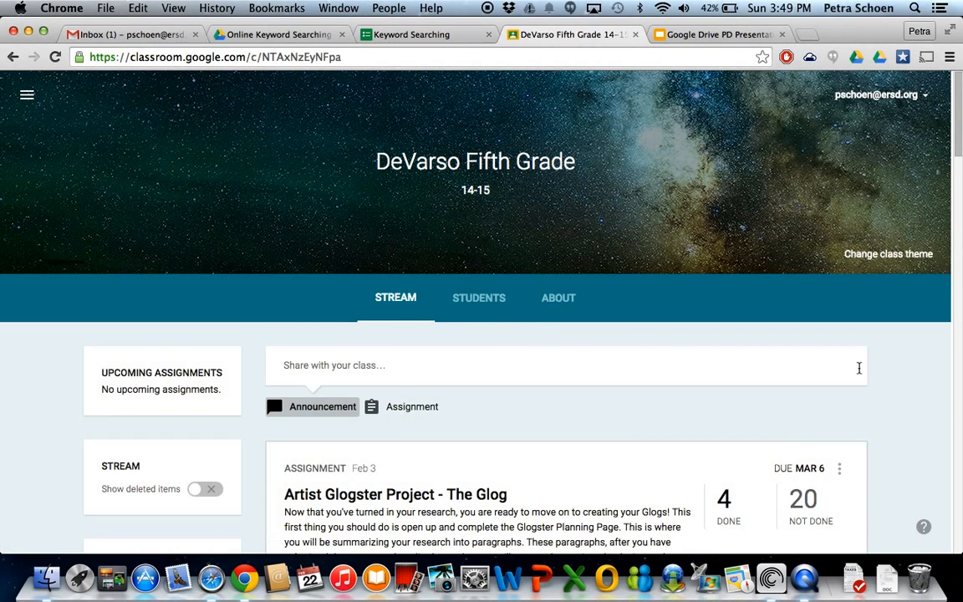
Read through the class stream, from the Artist Glogster Project - The Glog assignment to the BrainPop and Glogster announcements.
scroll(887, 419, down, 2)
scroll(887, 420, down, 3)
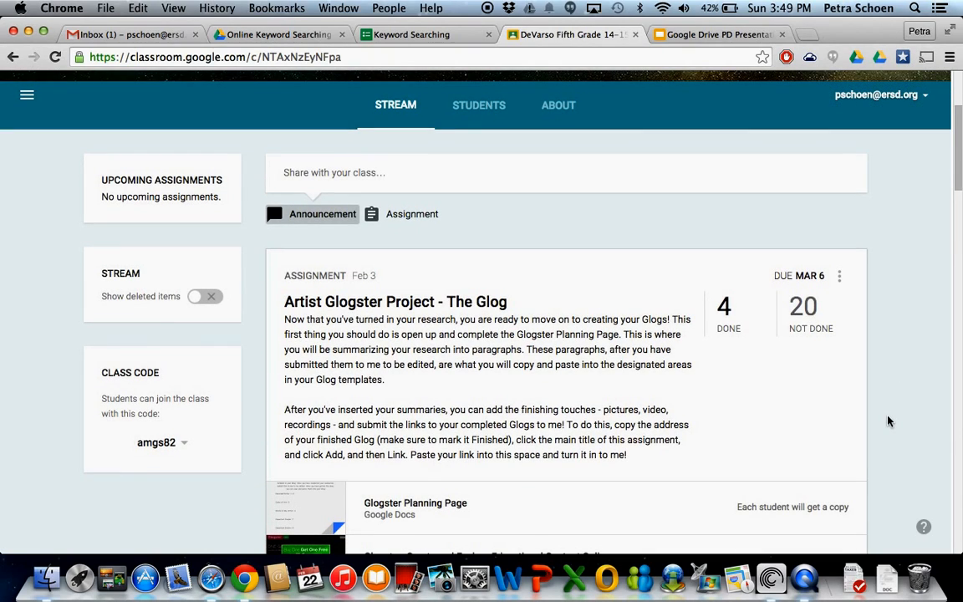
scroll(888, 420, down, 4)
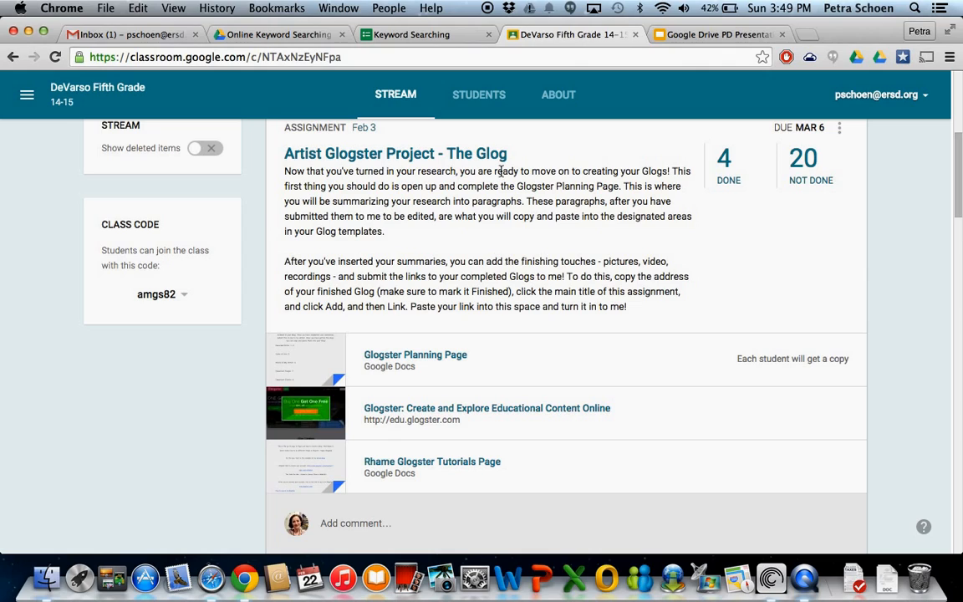
scroll(615, 281, down, 2)
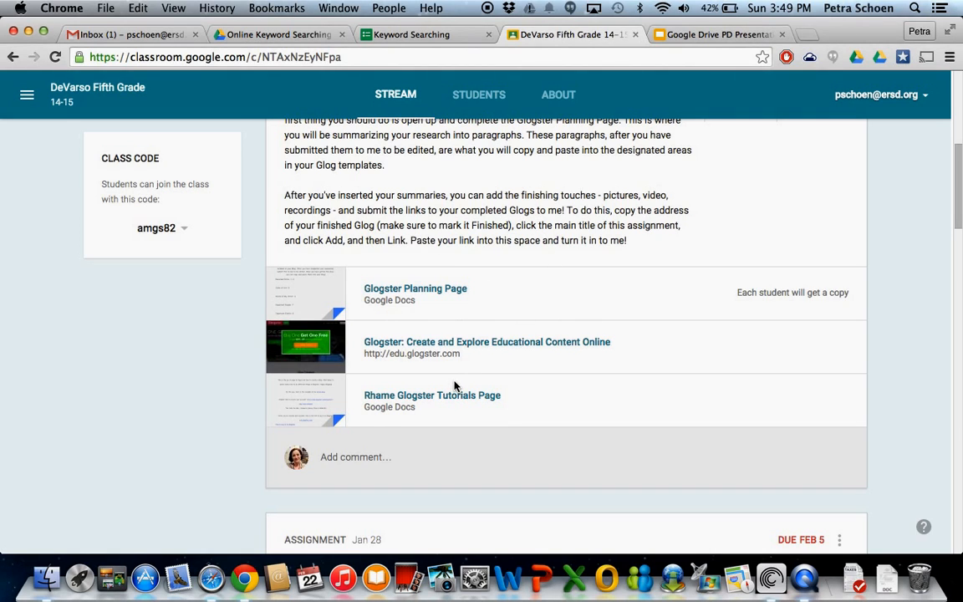
scroll(827, 359, down, 5)
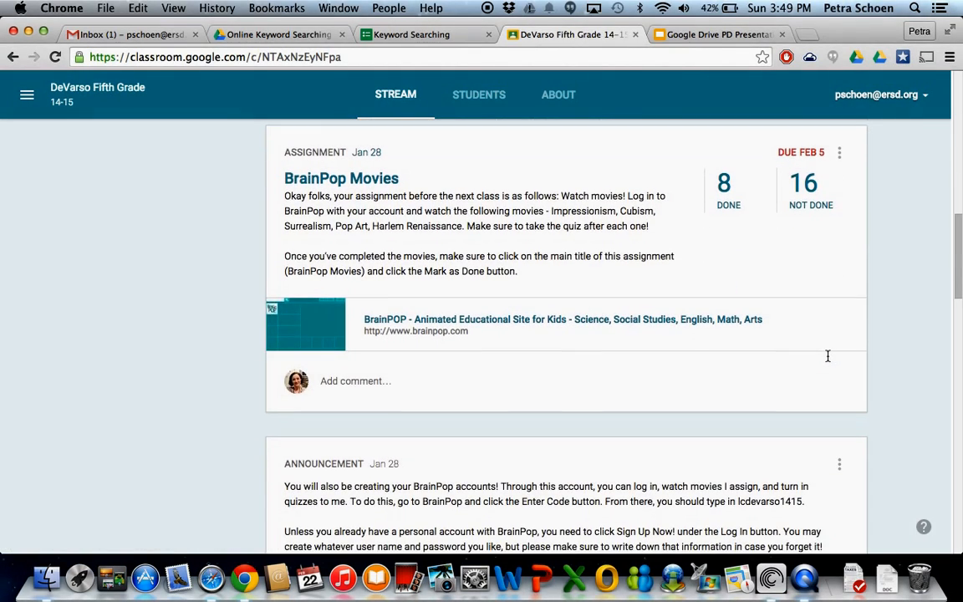
scroll(827, 358, down, 10)
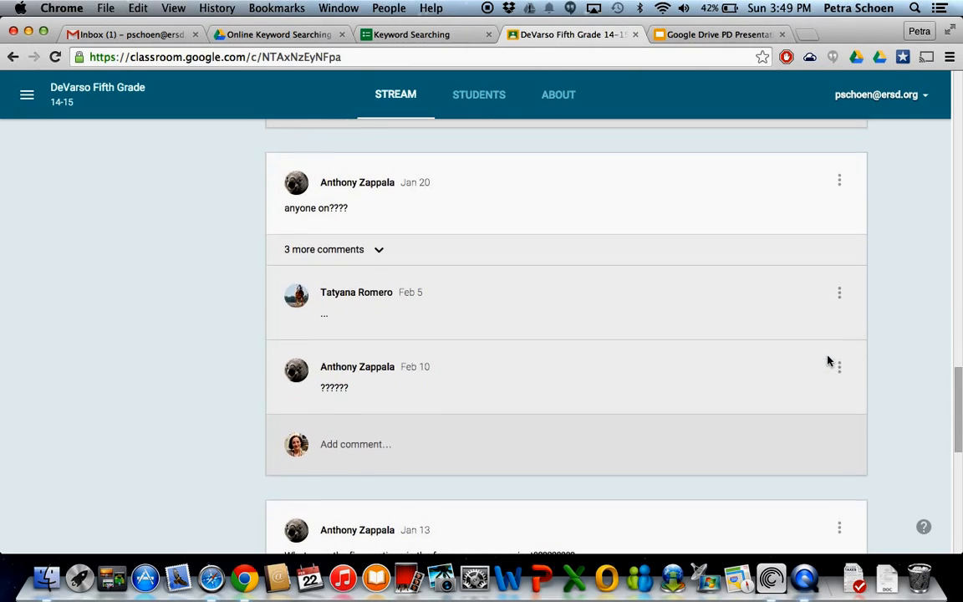
Expand the comments under the "anyone on????" post, read the students' discussions, and return to the Artist Glogster Project assignment.
click(345, 252)
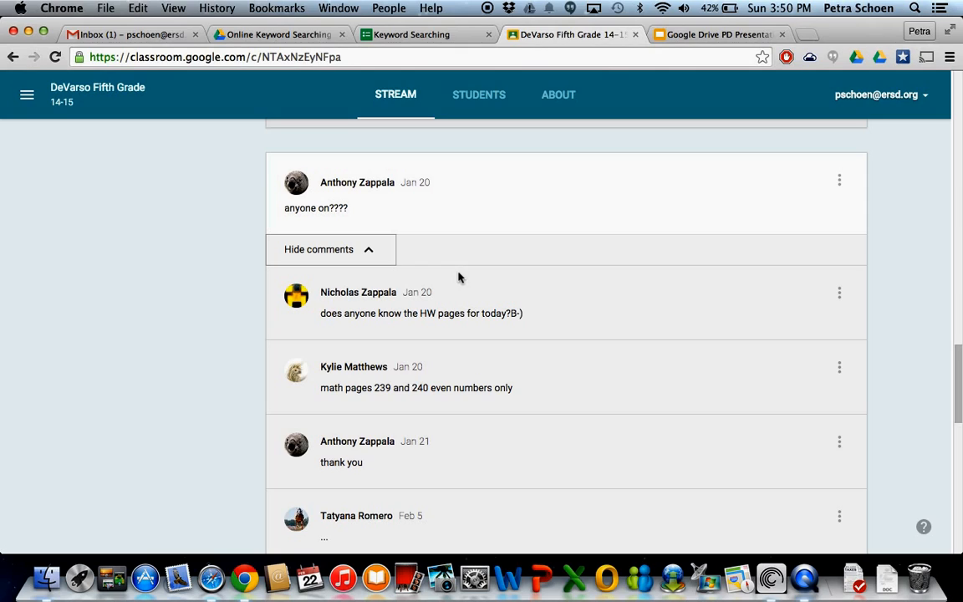
scroll(655, 334, down, 3)
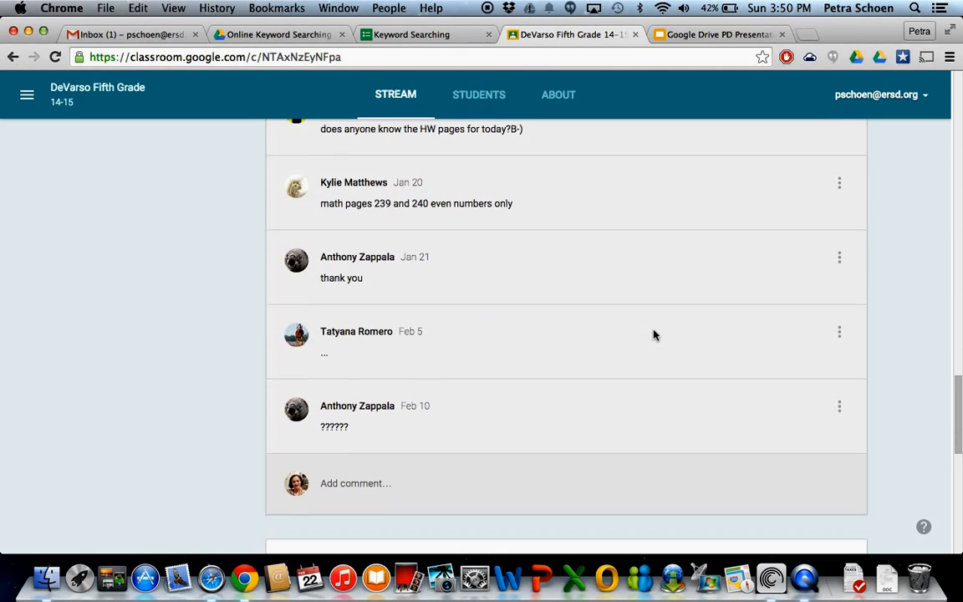
scroll(654, 336, down, 3)
scroll(654, 335, down, 3)
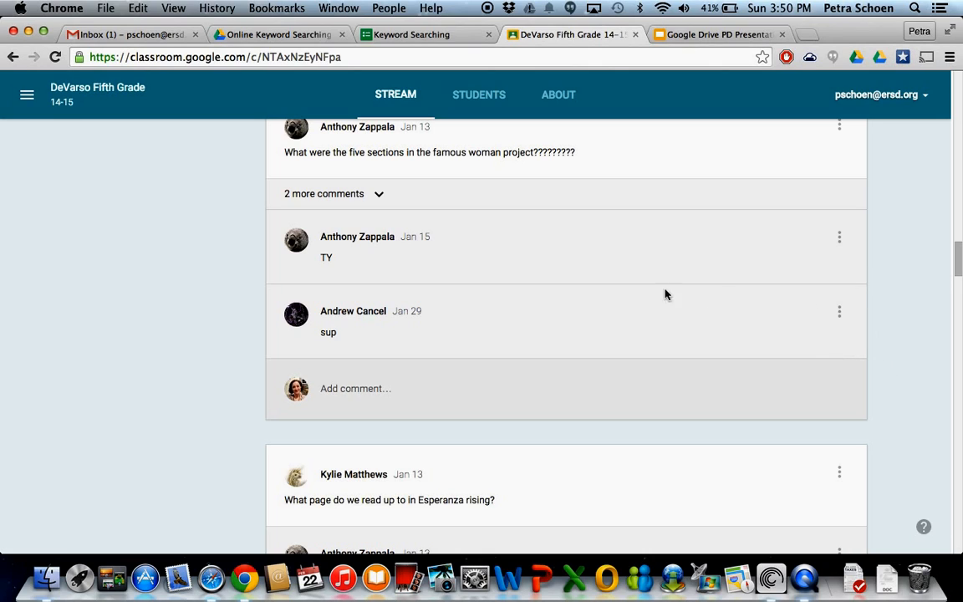
scroll(885, 262, up, 3)
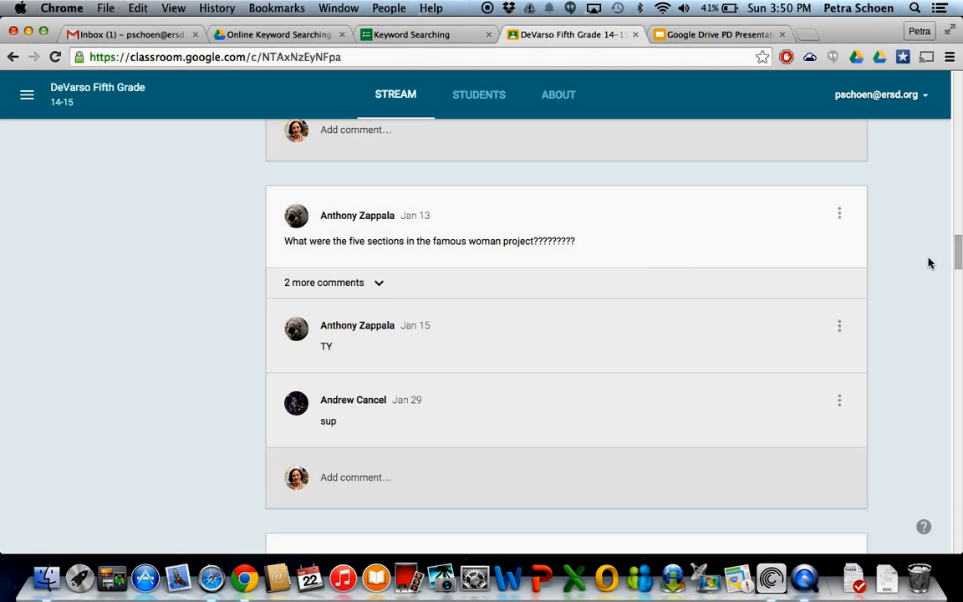
scroll(900, 223, up, 20)
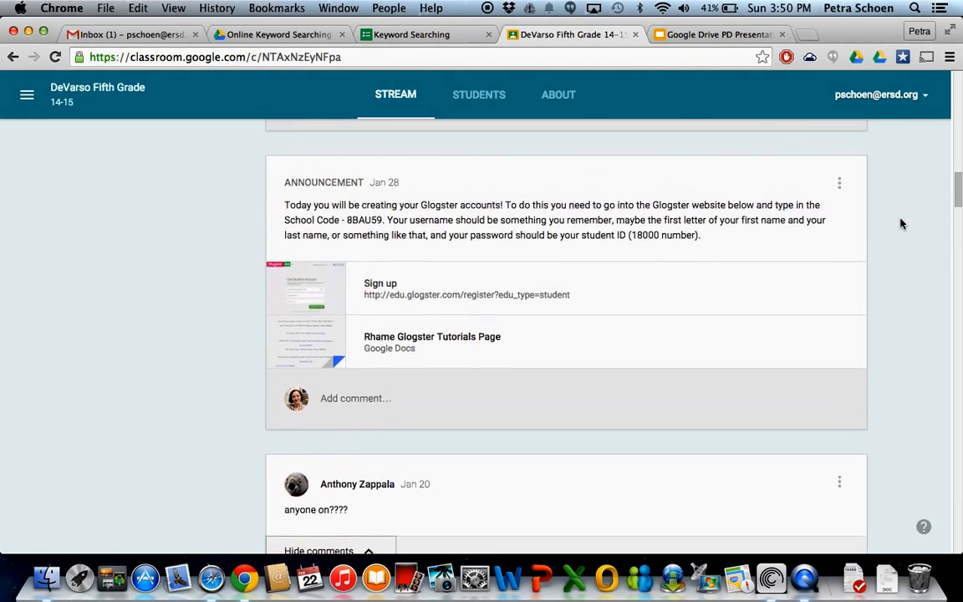
scroll(907, 464, down, 5)
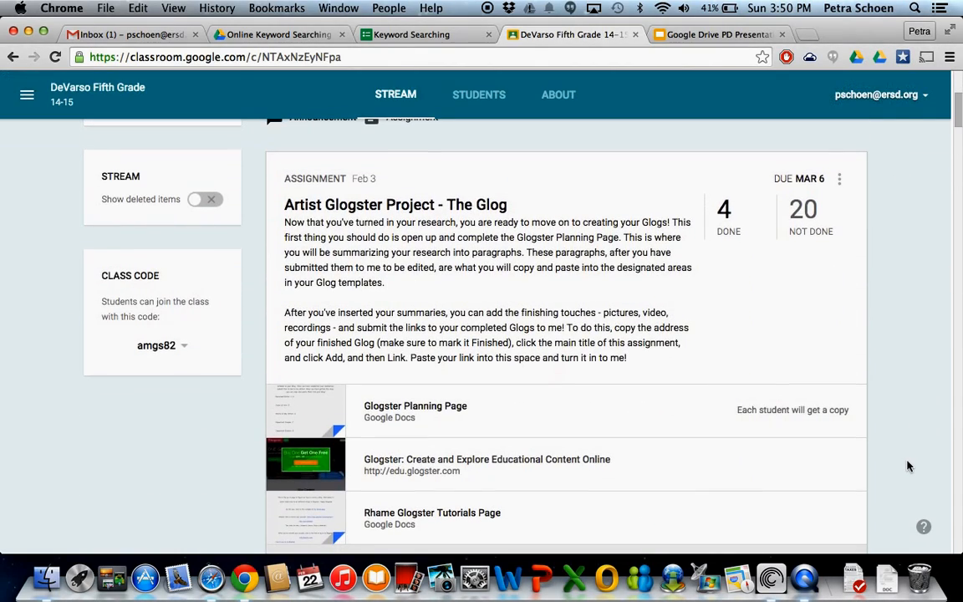
scroll(906, 464, up, 3)
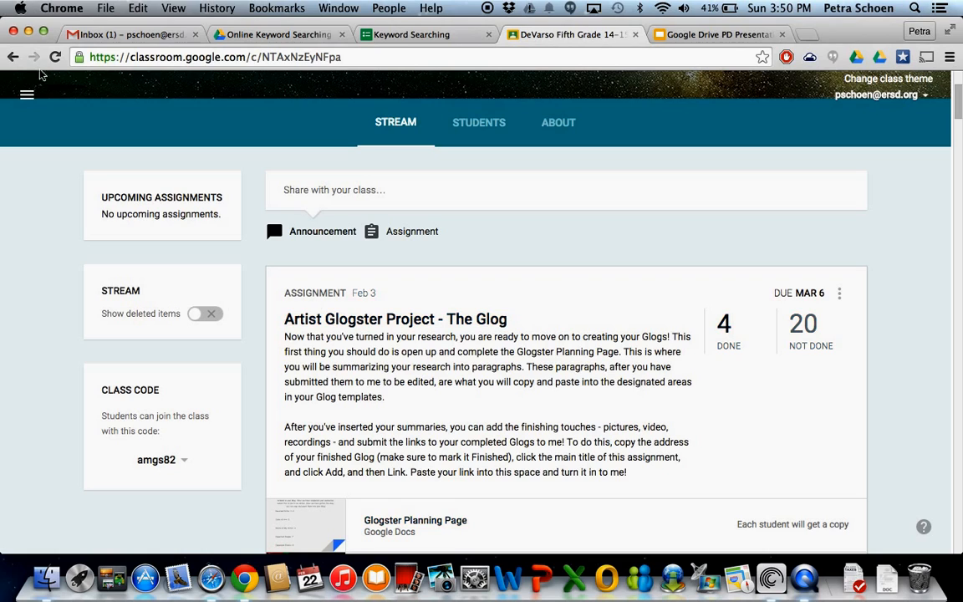
Switch to the Google Classroom PD Centre class, view its stream, and start and cancel a blank announcement.
click(33, 94)
scroll(98, 224, up, 10)
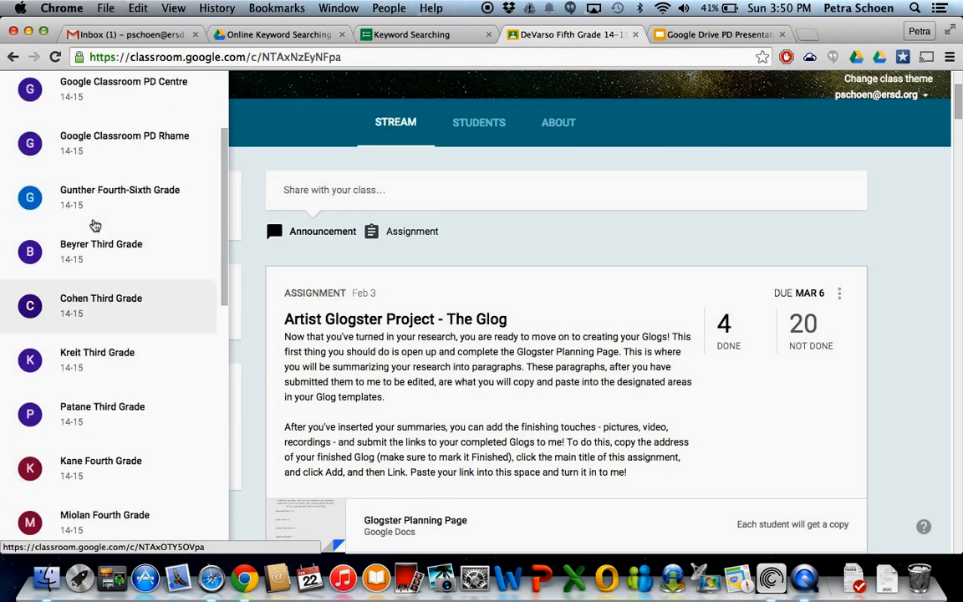
click(109, 239)
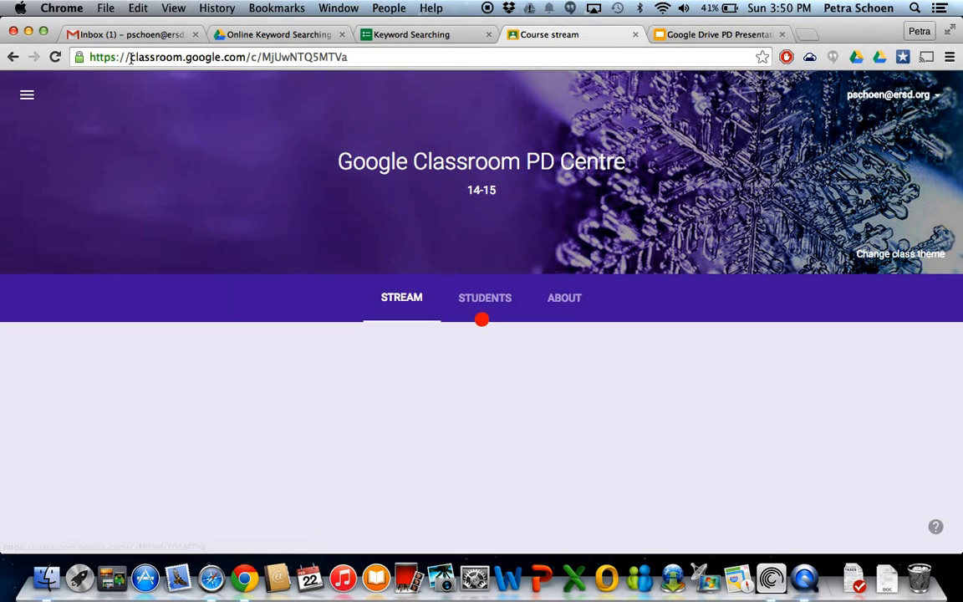
scroll(896, 424, down, 2)
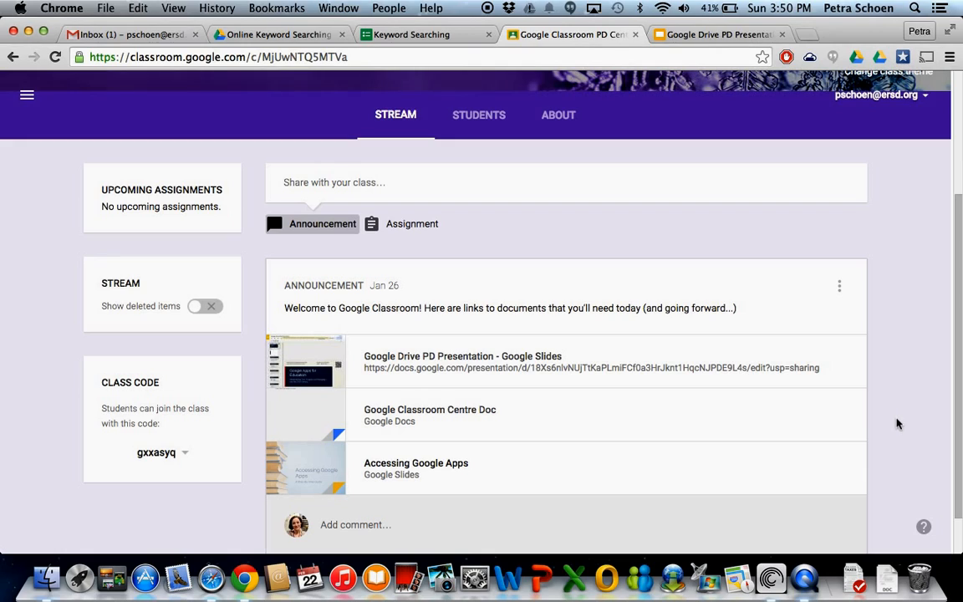
click(332, 184)
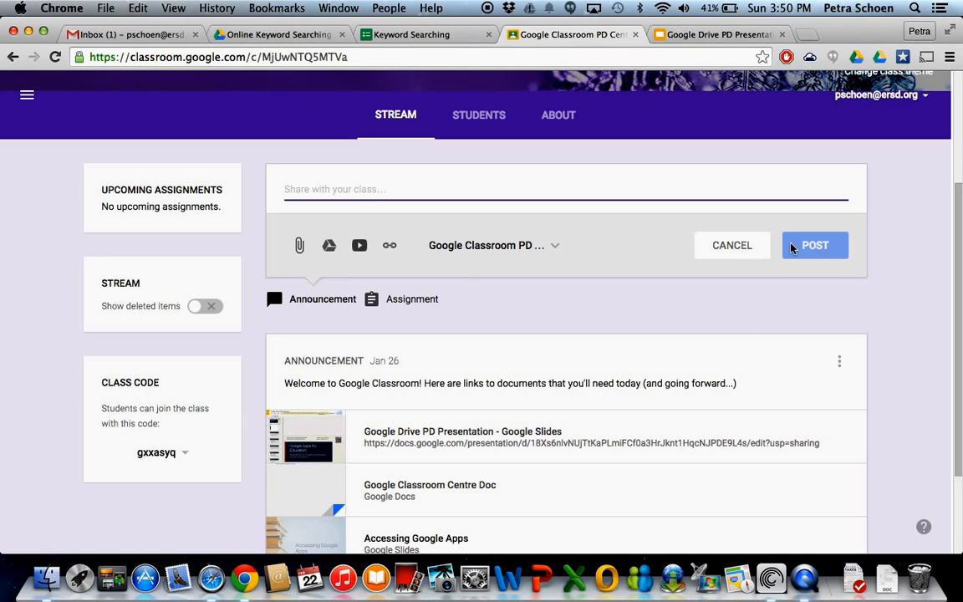
click(745, 251)
Start a new assignment titled "Project" with the description "This needs to get done for your final grade!".
click(398, 224)
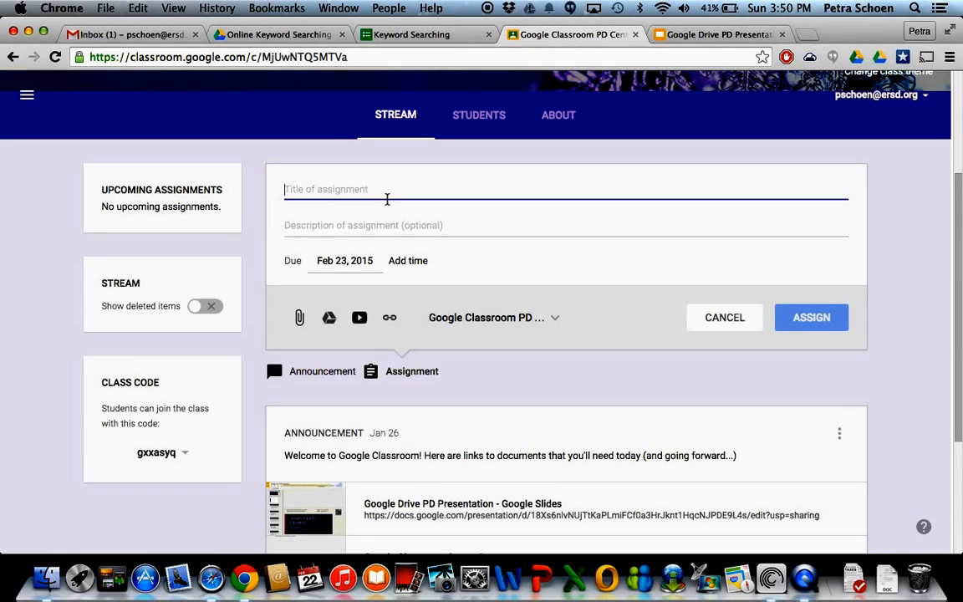
text(Project)
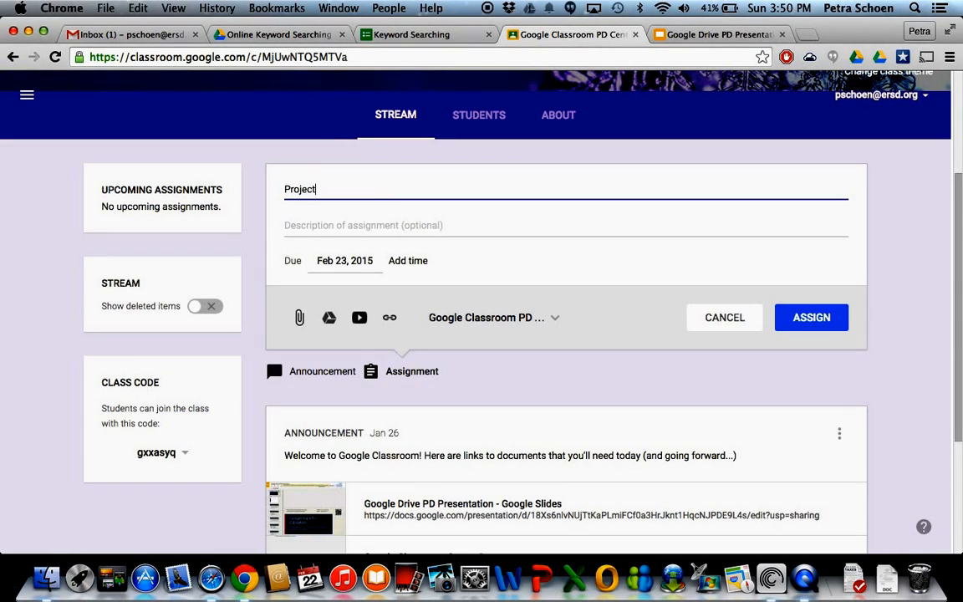
click(373, 228)
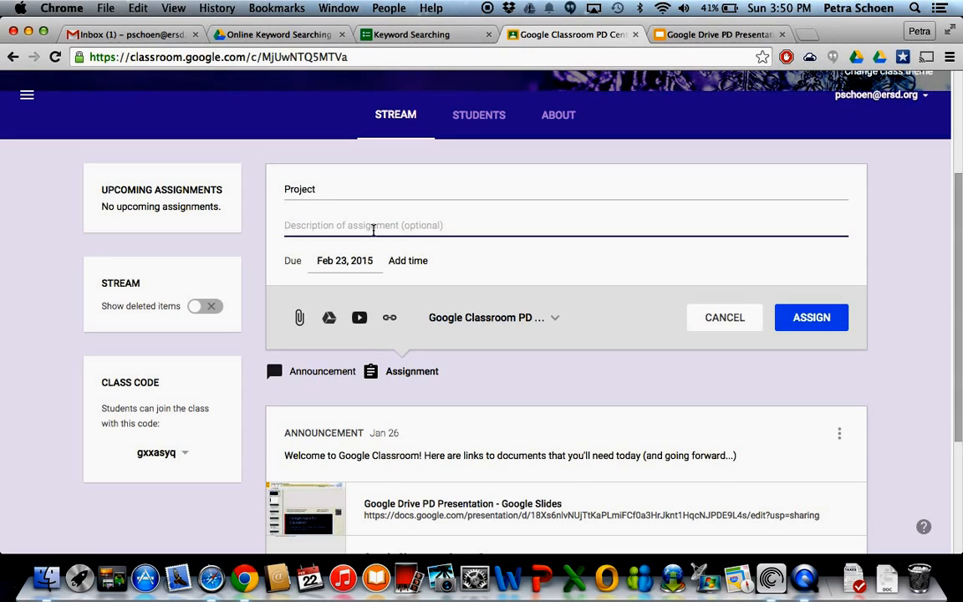
text(This needs t)
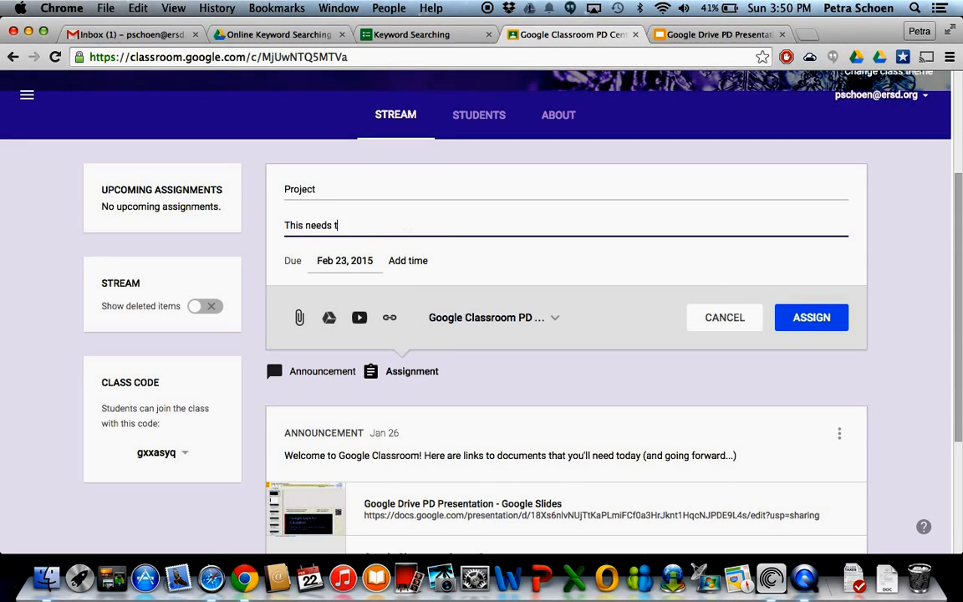
text(o get done for your final gra)
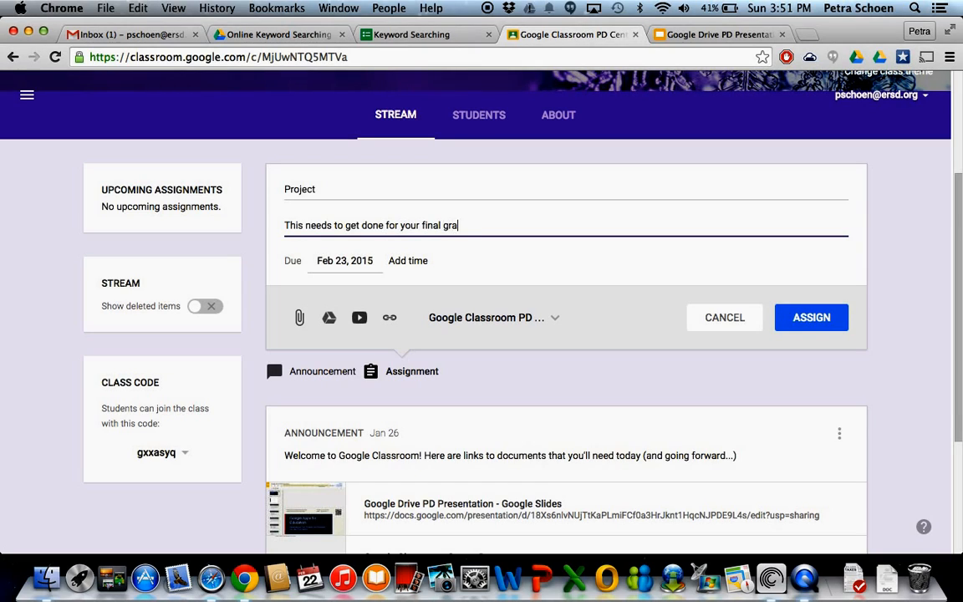
text(de!)
Set the assignment's due date to Mar 4, 2015, and add and remove a due time.
click(335, 260)
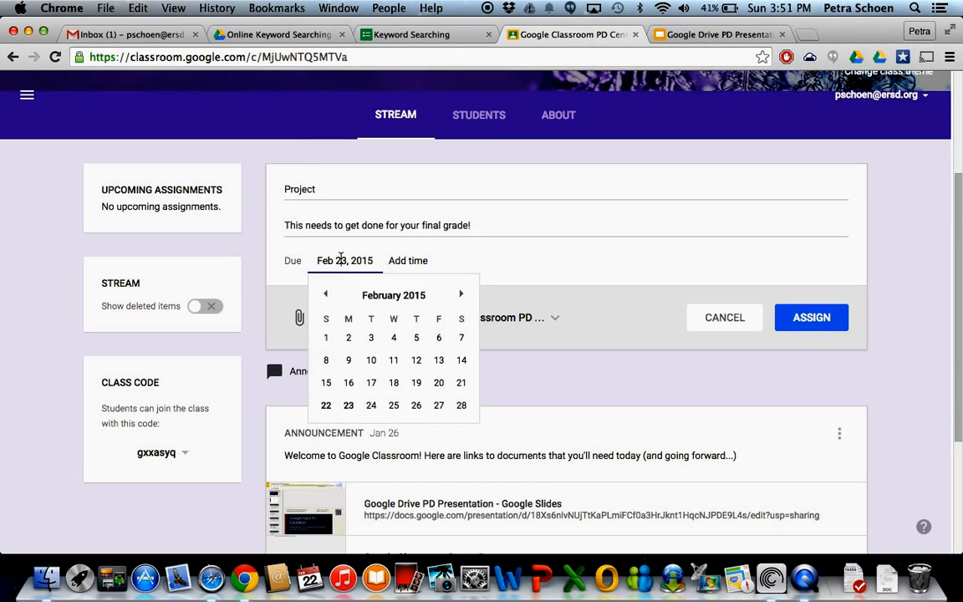
click(461, 295)
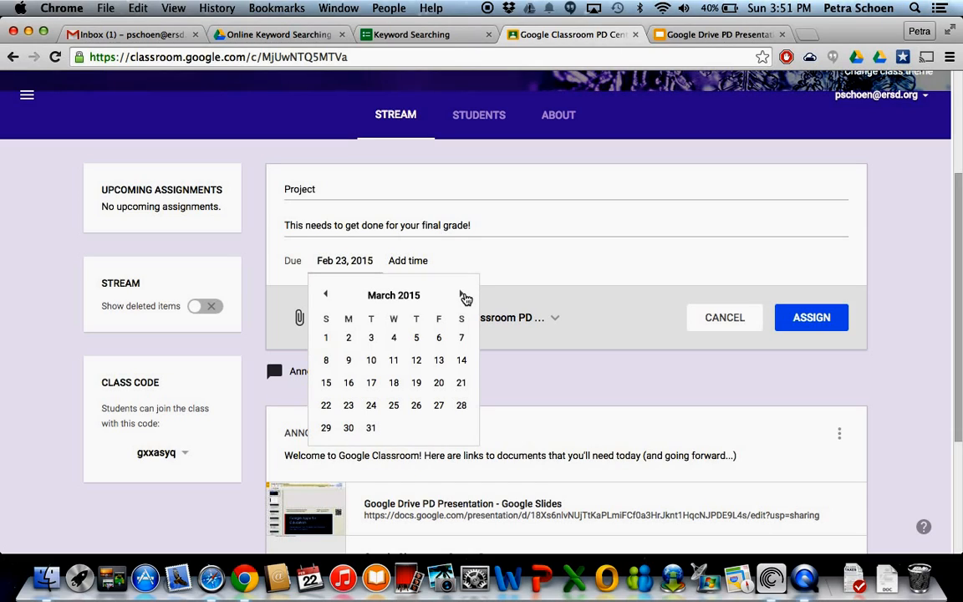
click(393, 337)
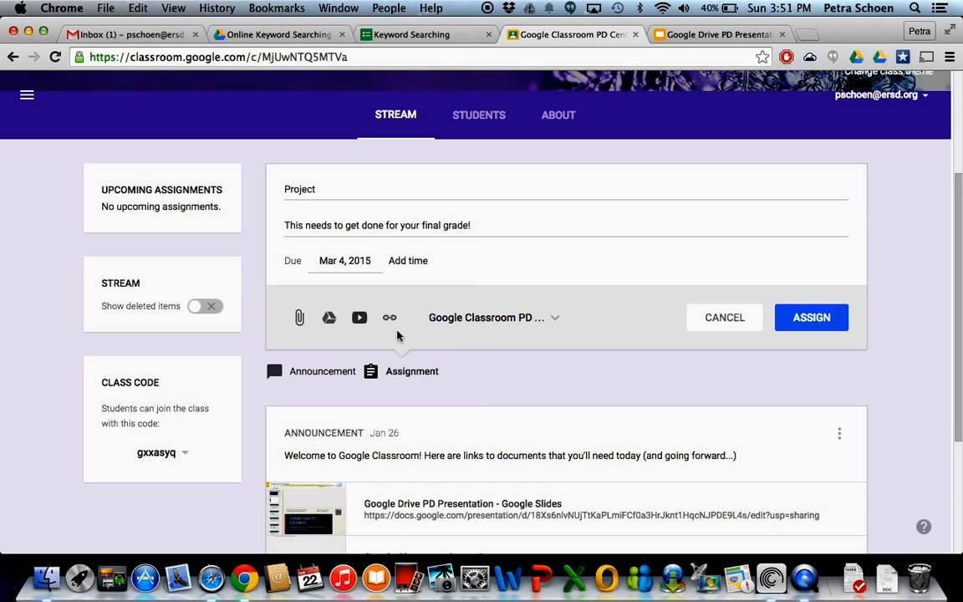
click(422, 261)
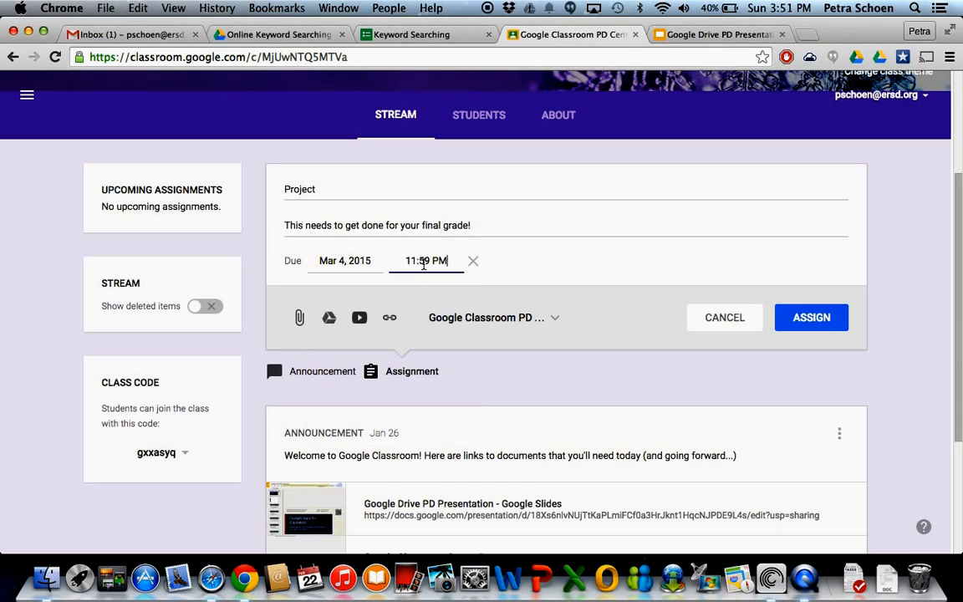
click(472, 262)
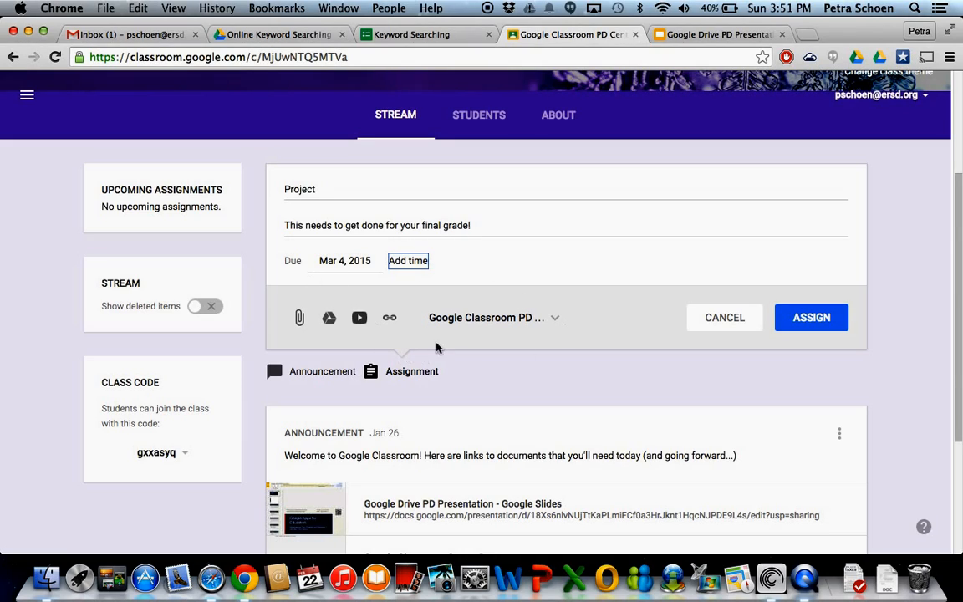
Browse Google Drive for a file to attach and open the Artist Glogster Project folder inside Fifth Grade.
click(331, 326)
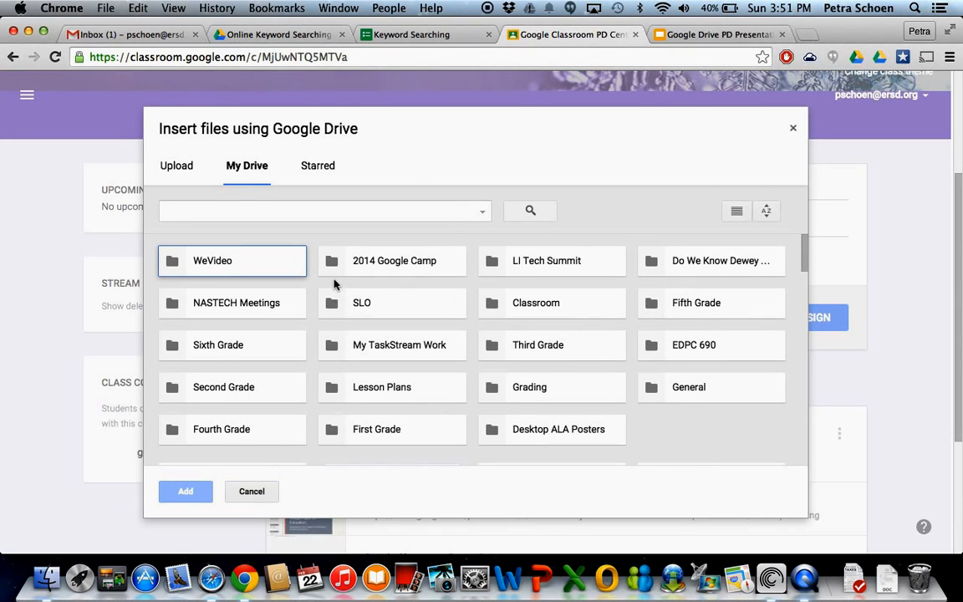
scroll(297, 338, down, 5)
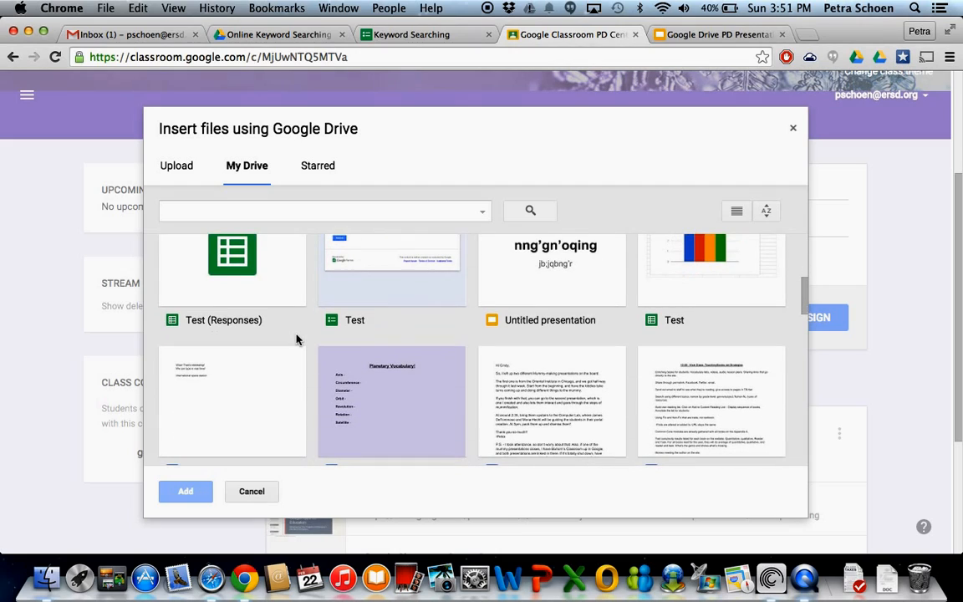
scroll(296, 338, down, 3)
scroll(296, 340, down, 5)
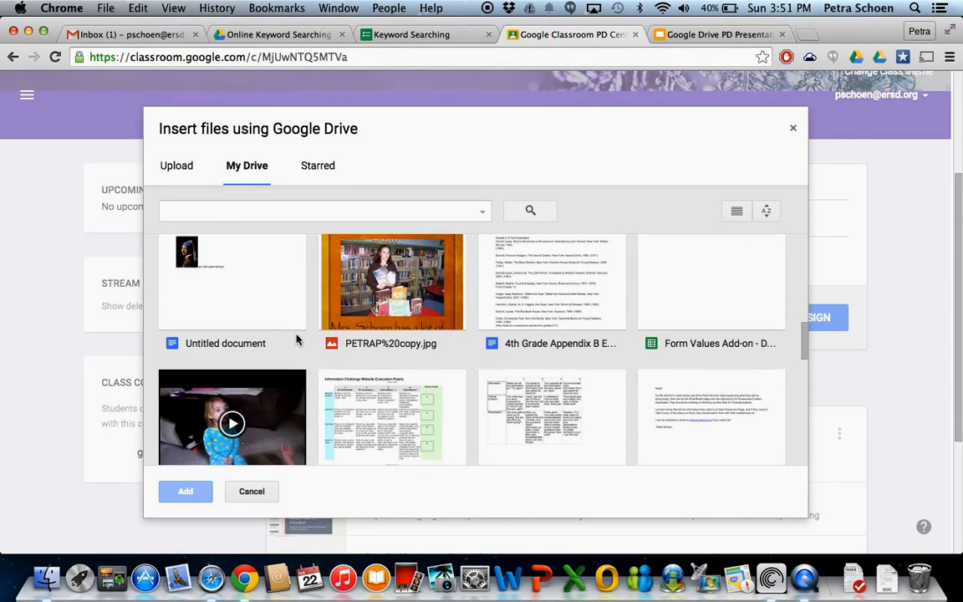
scroll(296, 339, up, 10)
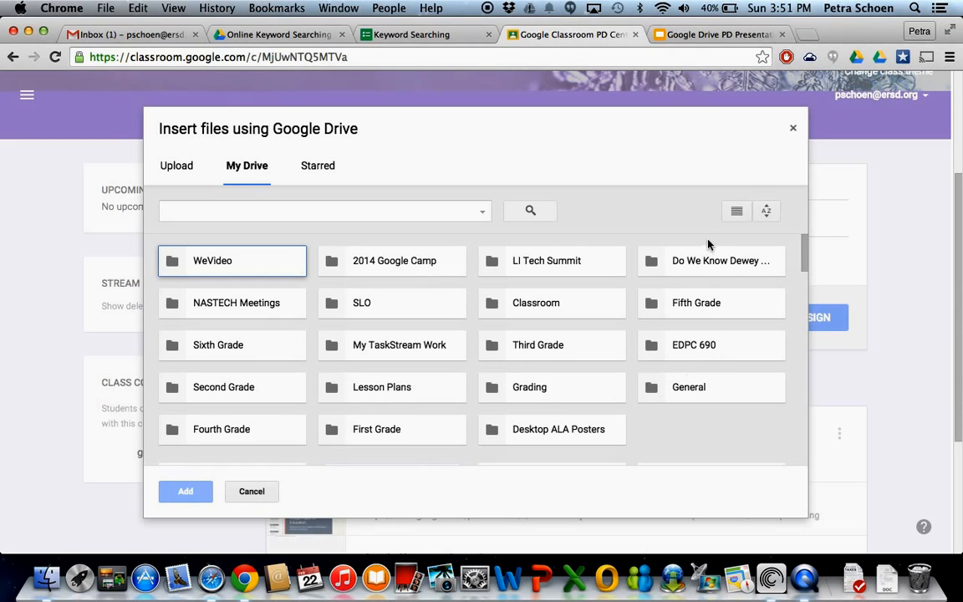
double_click(696, 304)
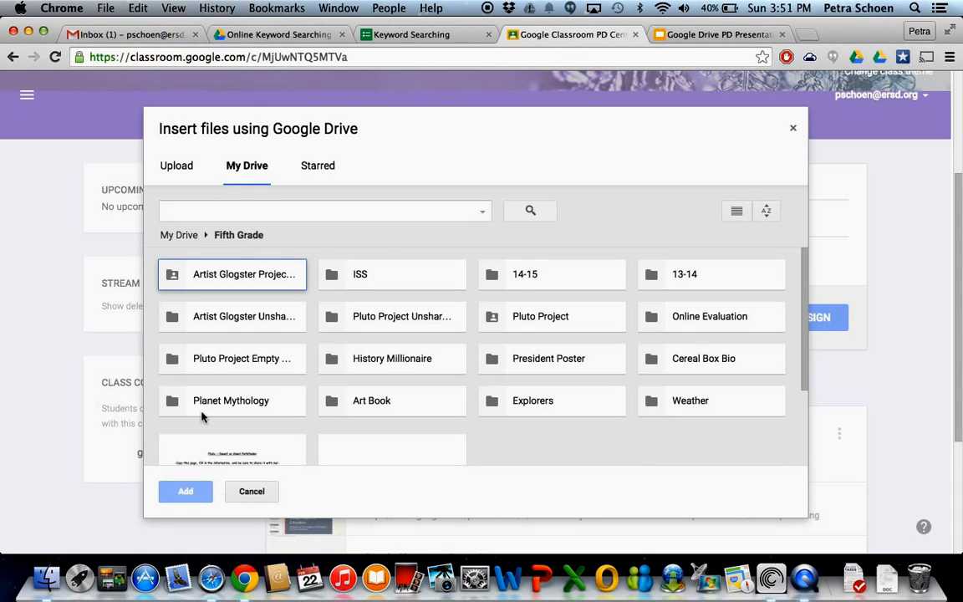
double_click(263, 273)
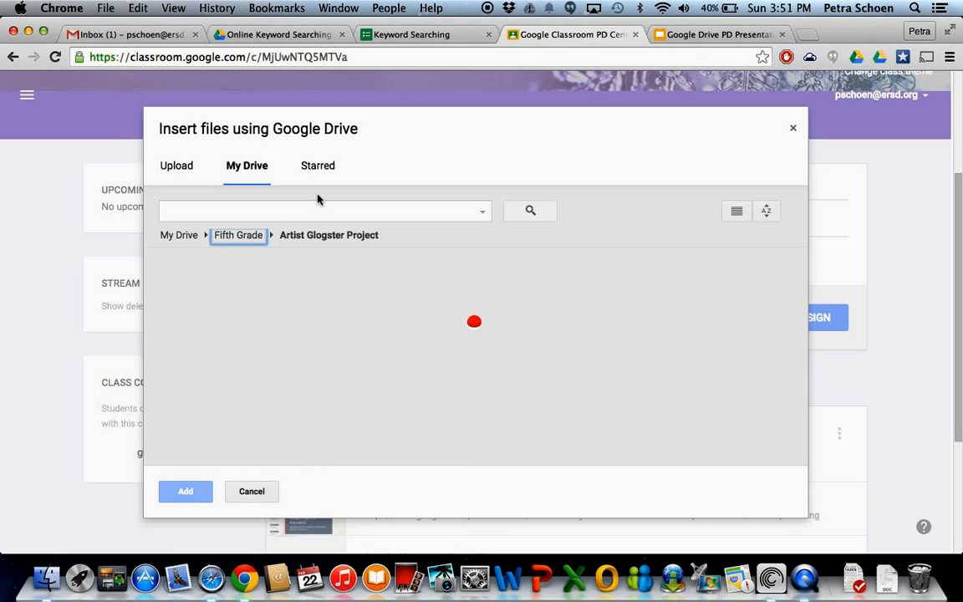
Attach the Glogster Planning Page document to the assignment and set it to make a copy for each student.
scroll(477, 386, down, 2)
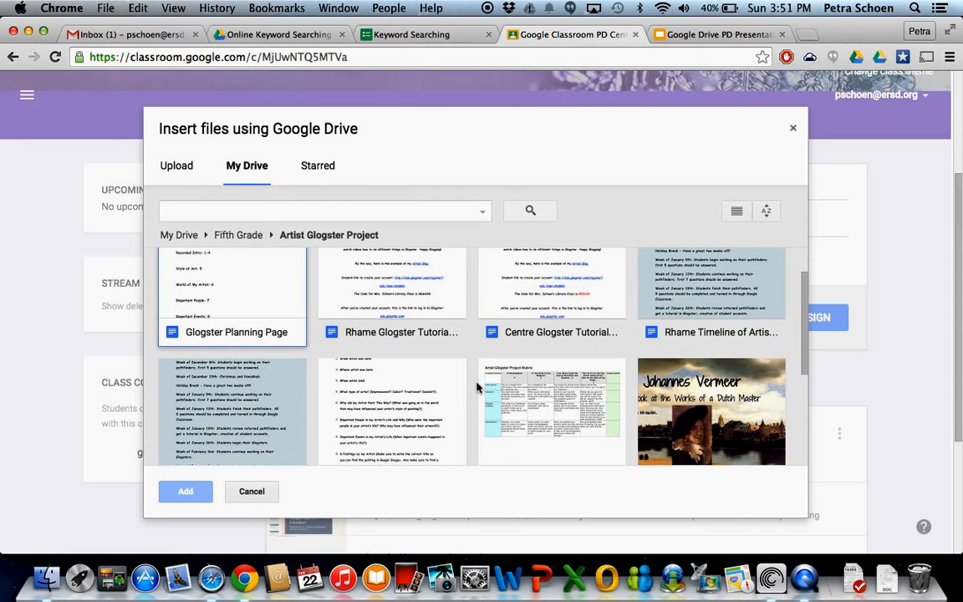
scroll(476, 386, down, 5)
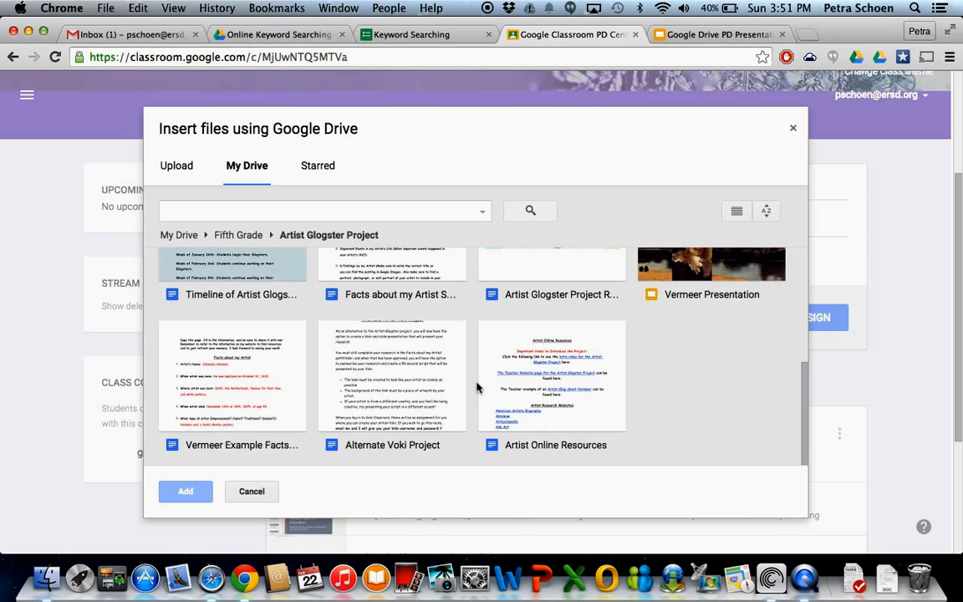
scroll(476, 386, up, 4)
scroll(477, 386, up, 3)
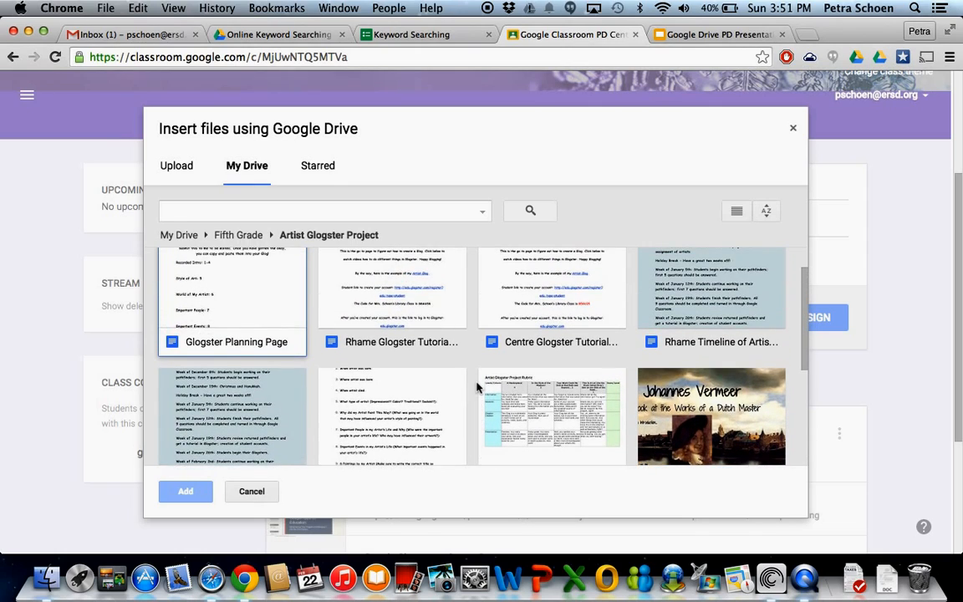
click(260, 286)
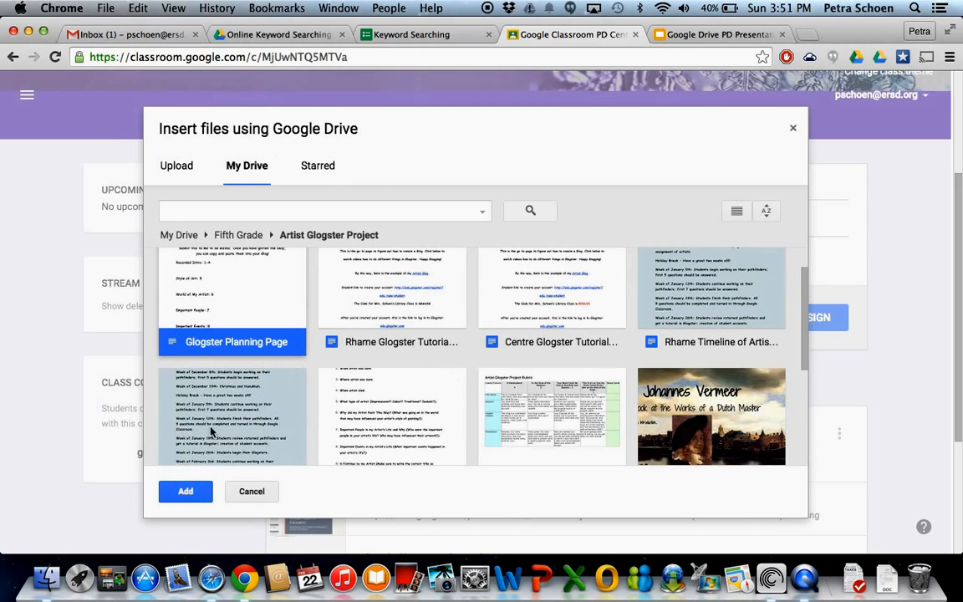
click(185, 492)
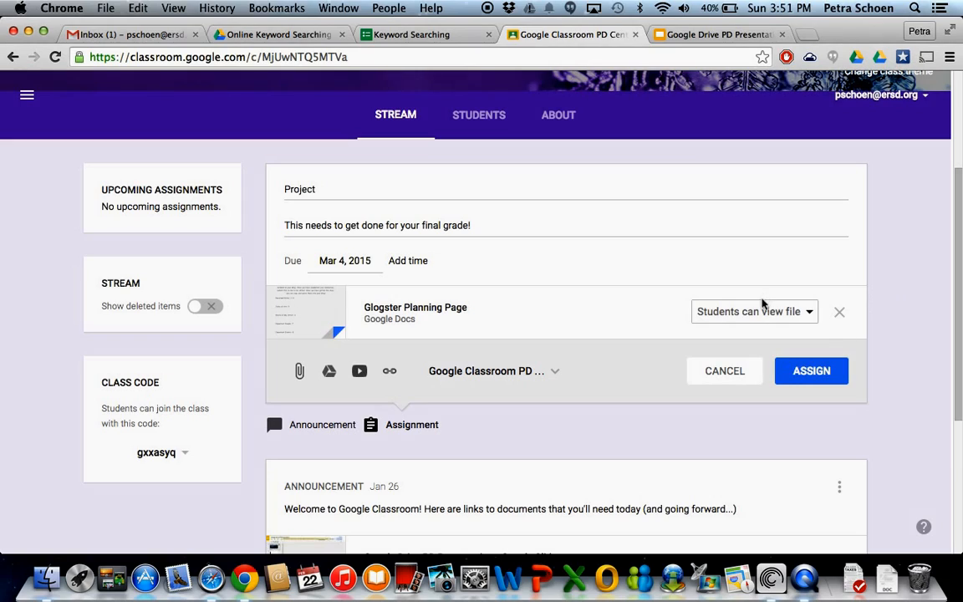
click(718, 314)
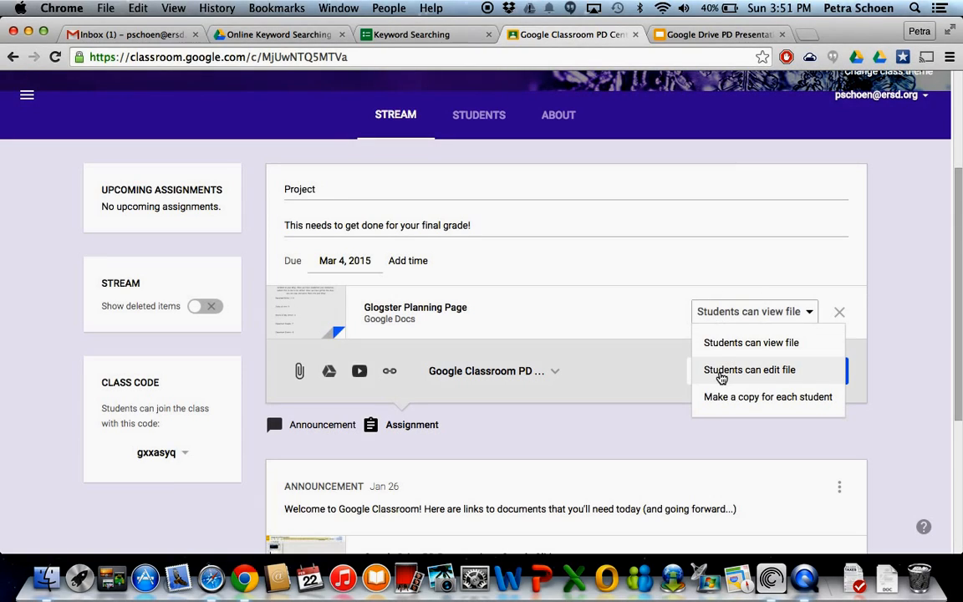
click(746, 398)
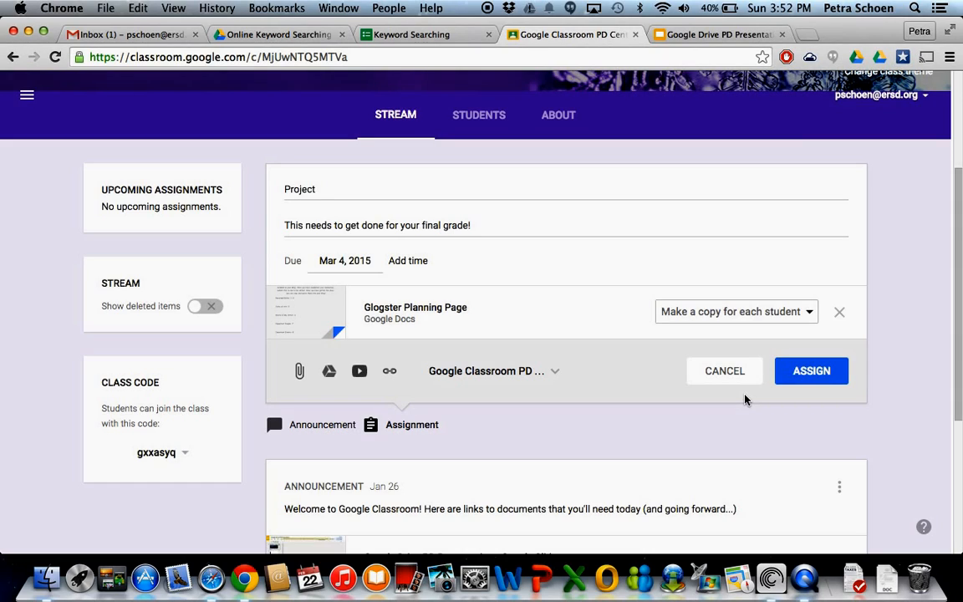
View the YouTube search, video URL and web link attachment options, closing them without adding anything.
click(358, 372)
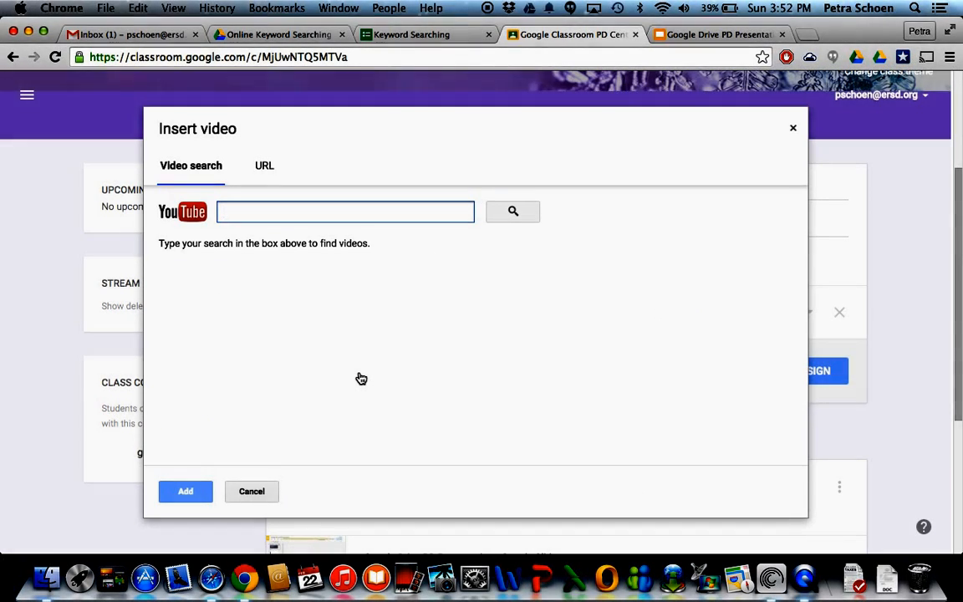
click(264, 165)
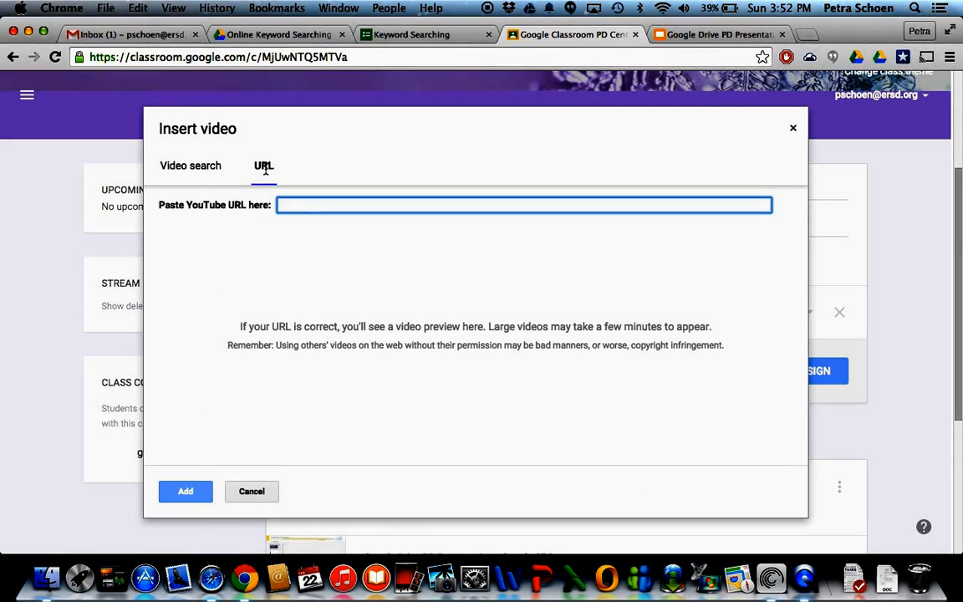
click(251, 491)
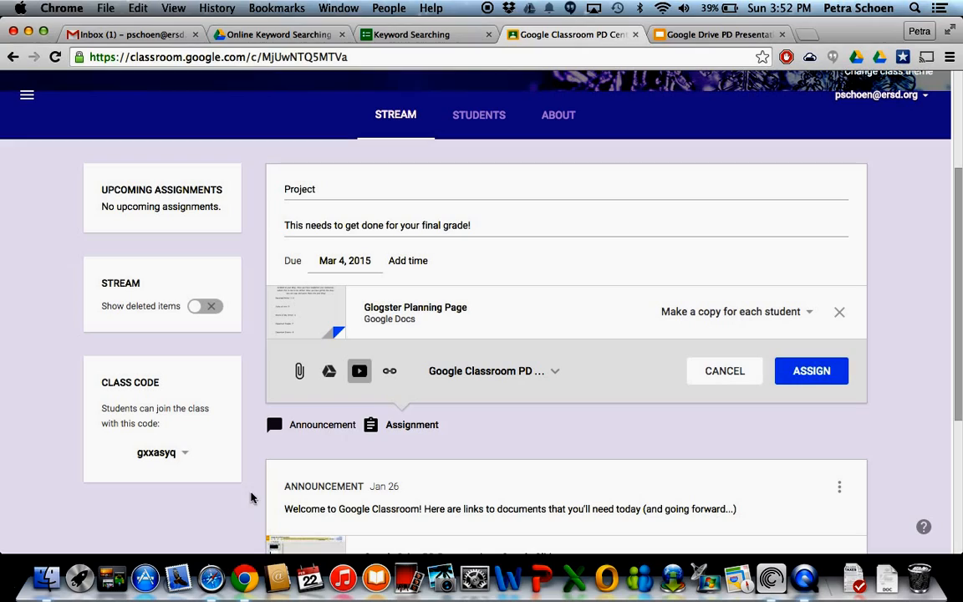
click(390, 373)
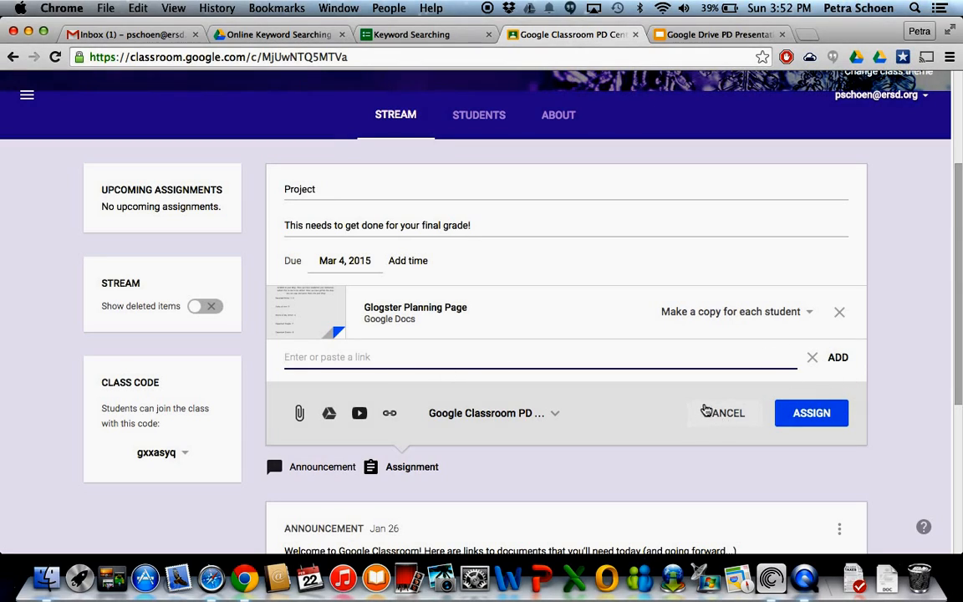
click(811, 357)
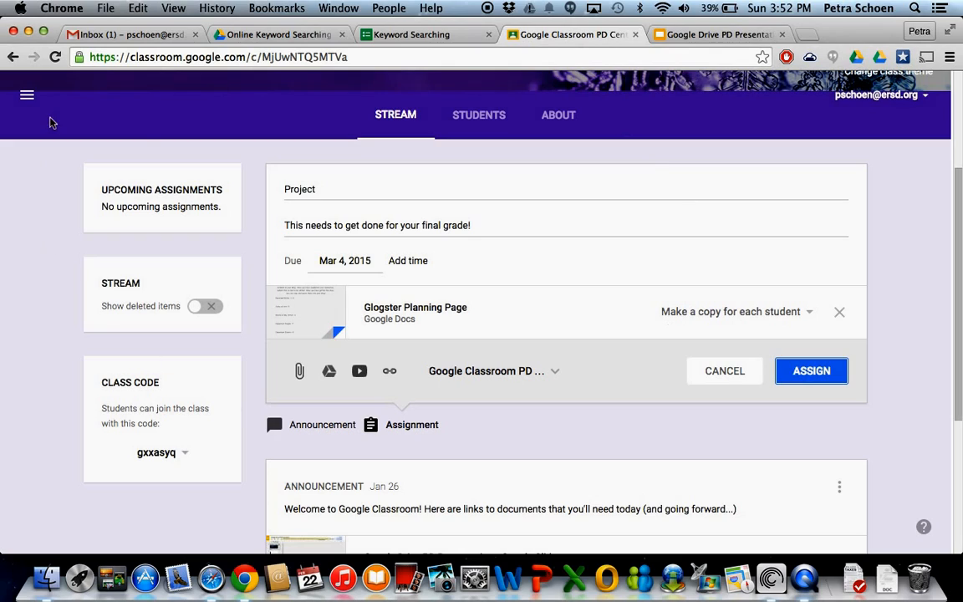
Discard the Project assignment draft and open the student roster of the Google Classroom PD Centre class.
click(724, 373)
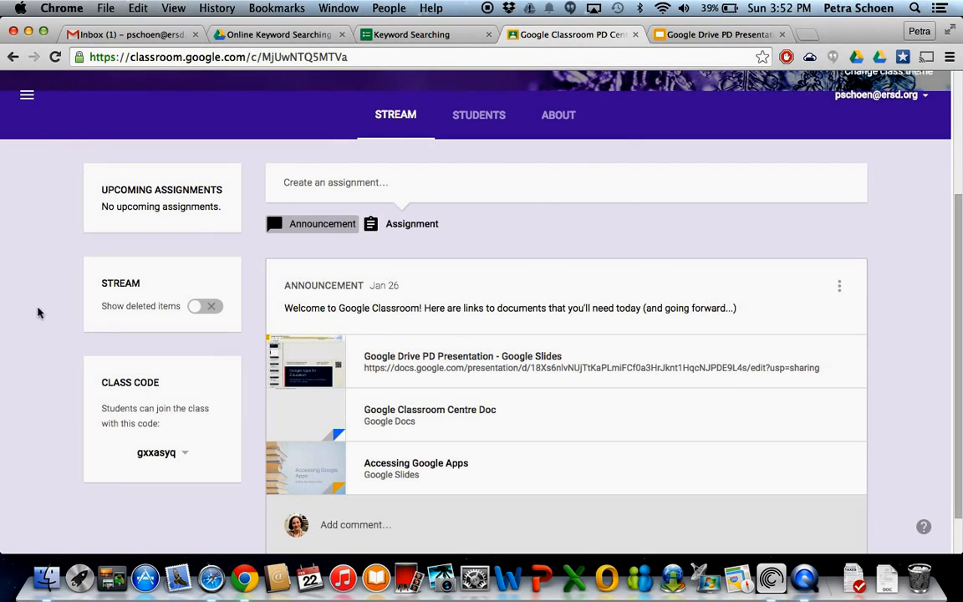
scroll(286, 301, up, 3)
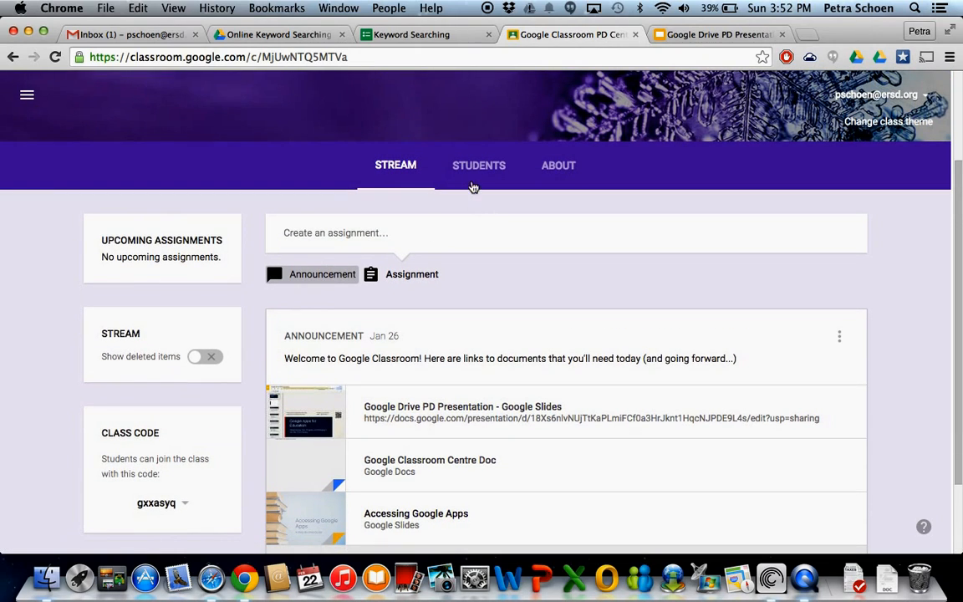
click(476, 167)
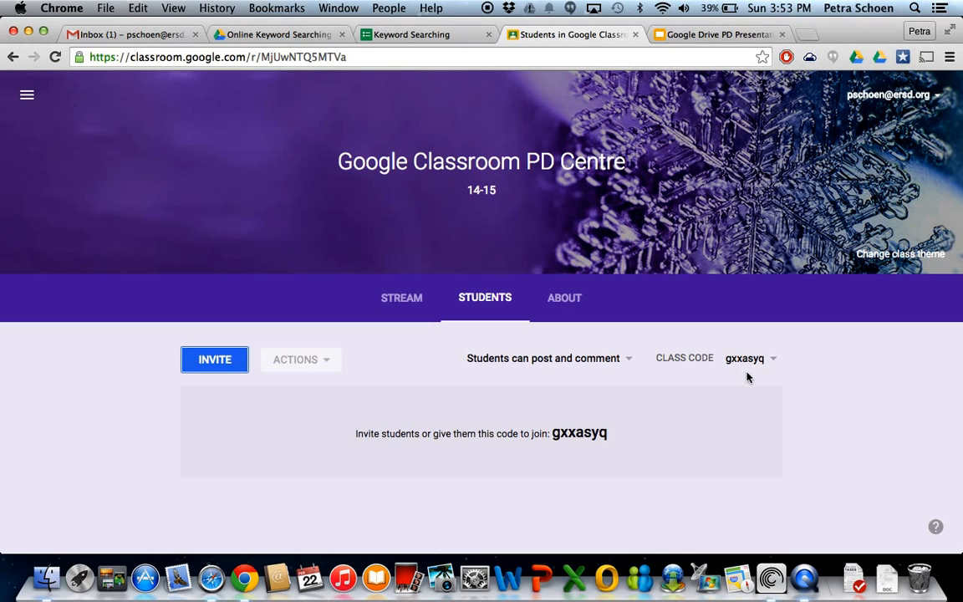
Open the class stream and review the welcome announcement with its attached documents.
click(389, 284)
scroll(592, 441, down, 5)
scroll(591, 441, down, 1)
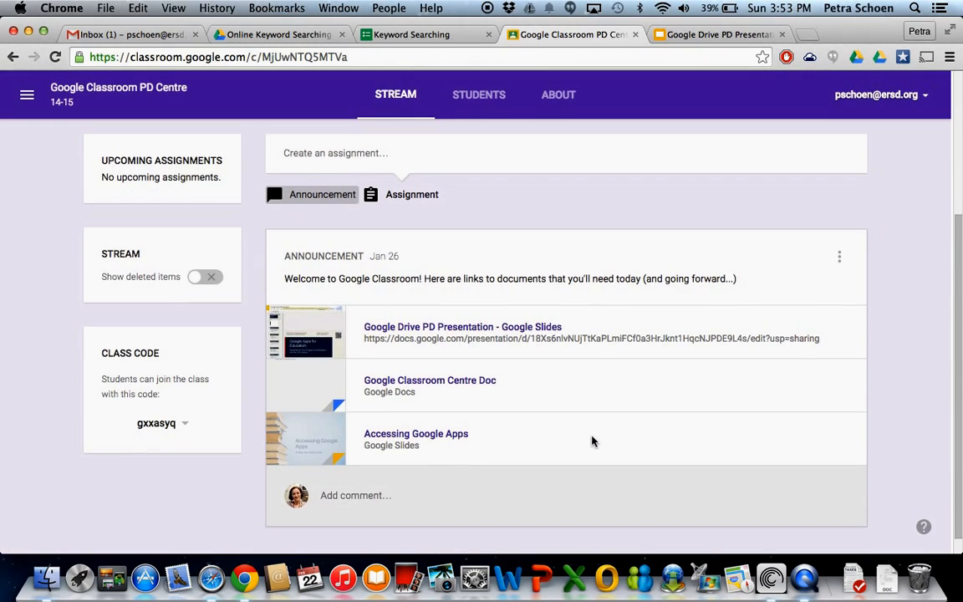
scroll(591, 441, up, 4)
scroll(592, 441, down, 5)
scroll(591, 441, up, 5)
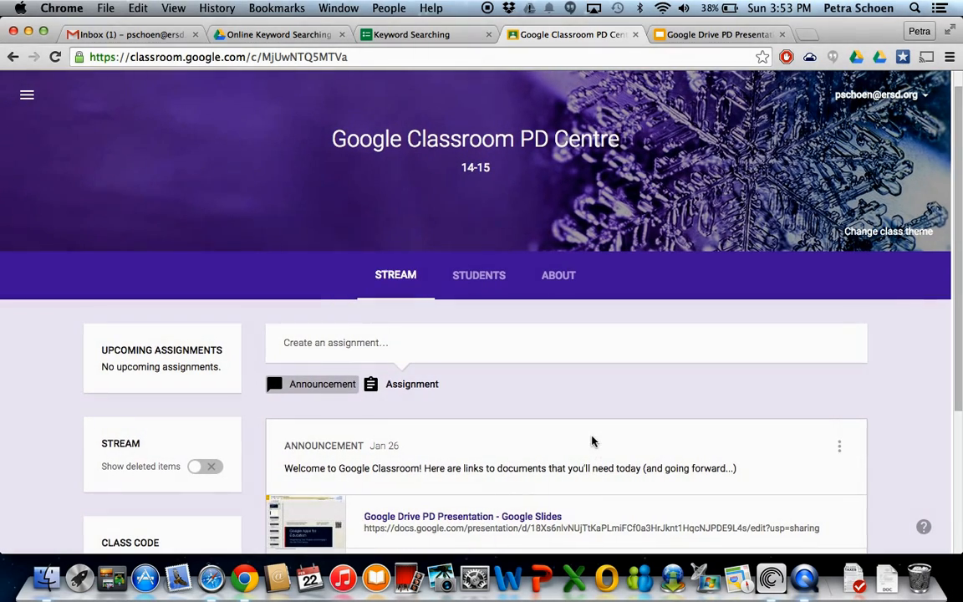
Open the student roster and view the posting and commenting permission choices, closing them without selecting another option.
click(478, 274)
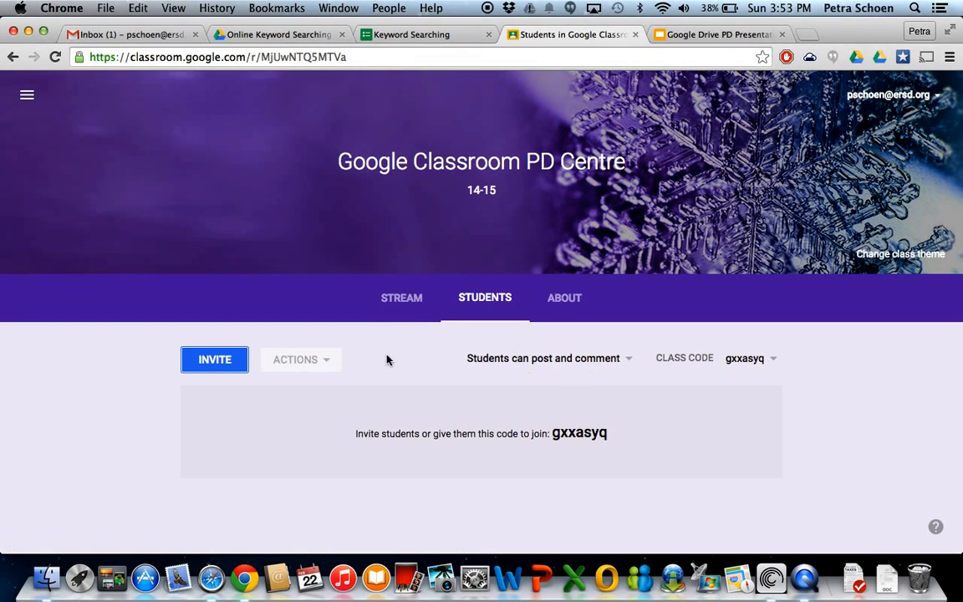
click(546, 364)
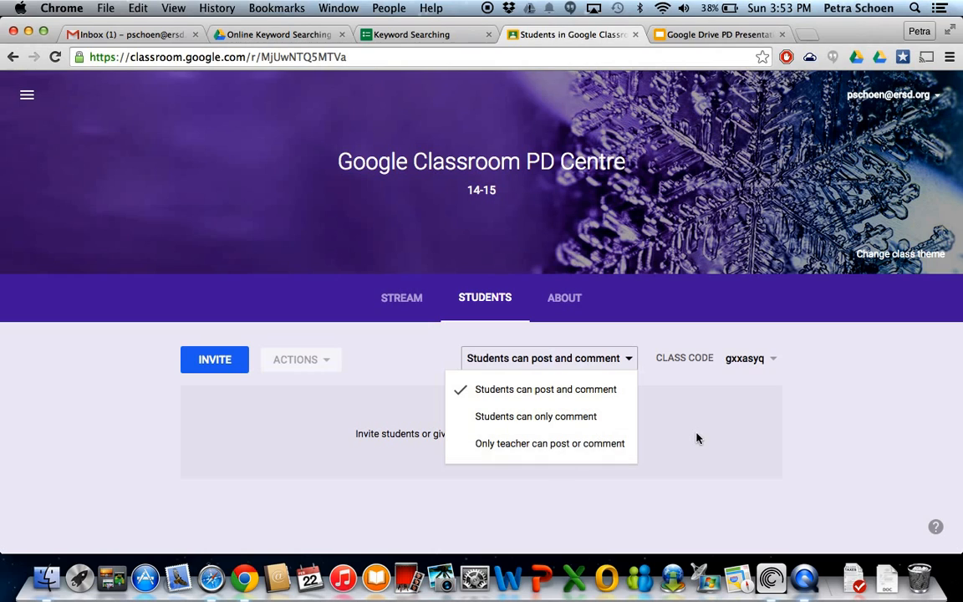
click(781, 433)
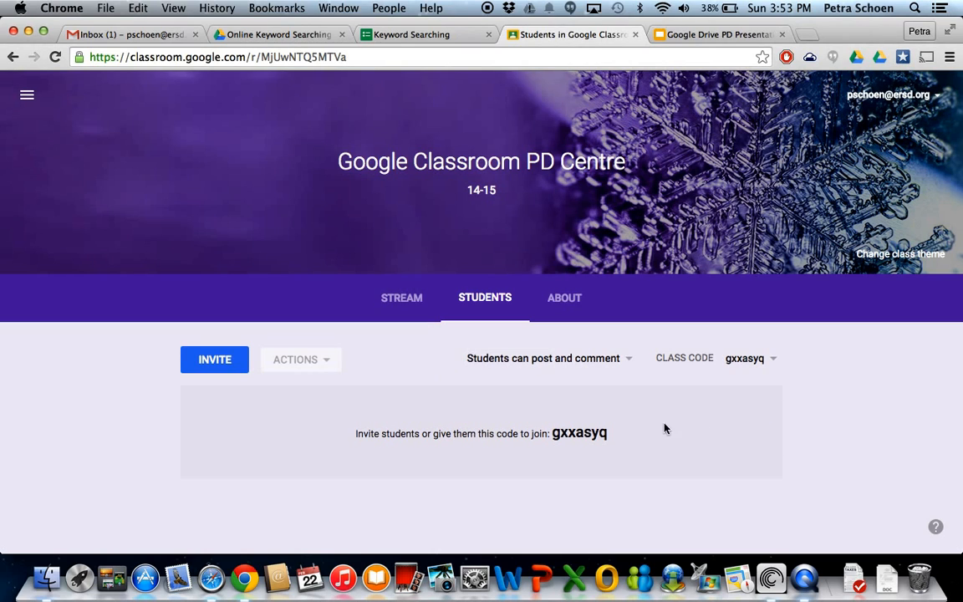
Return to the stream and look over the presentation, document and slides linked in the welcome announcement.
scroll(647, 418, down, 1)
click(386, 301)
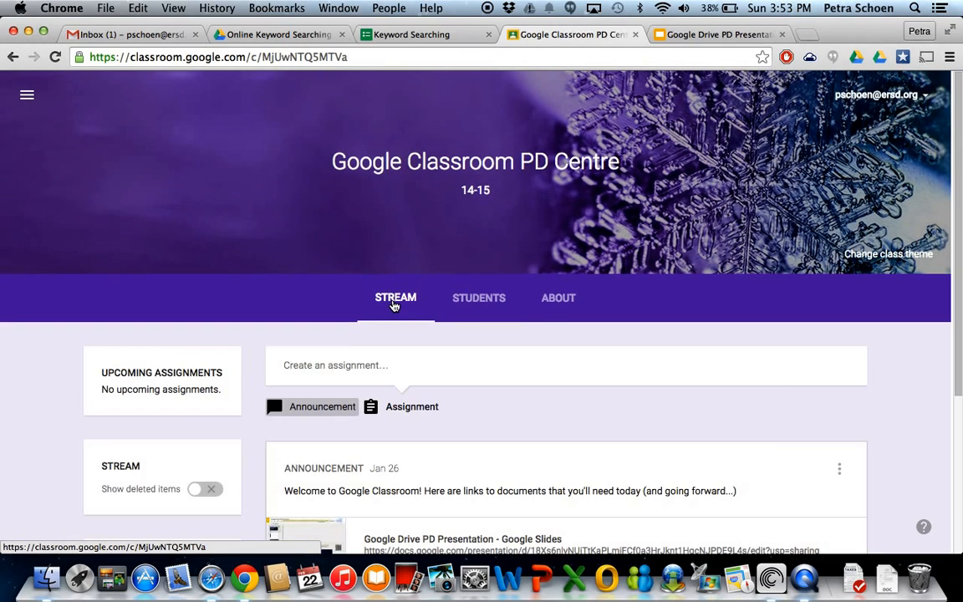
scroll(569, 408, down, 5)
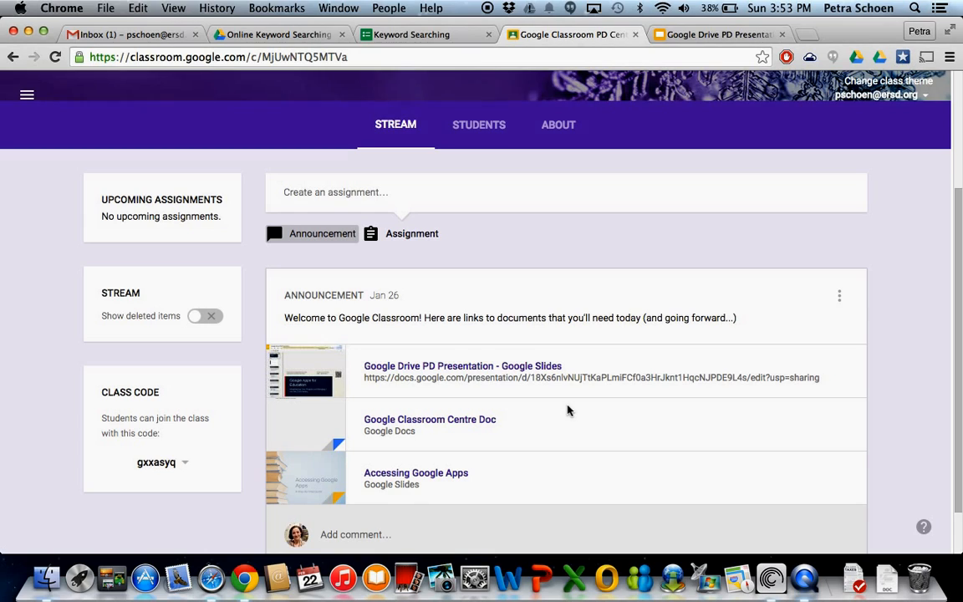
scroll(568, 410, down, 2)
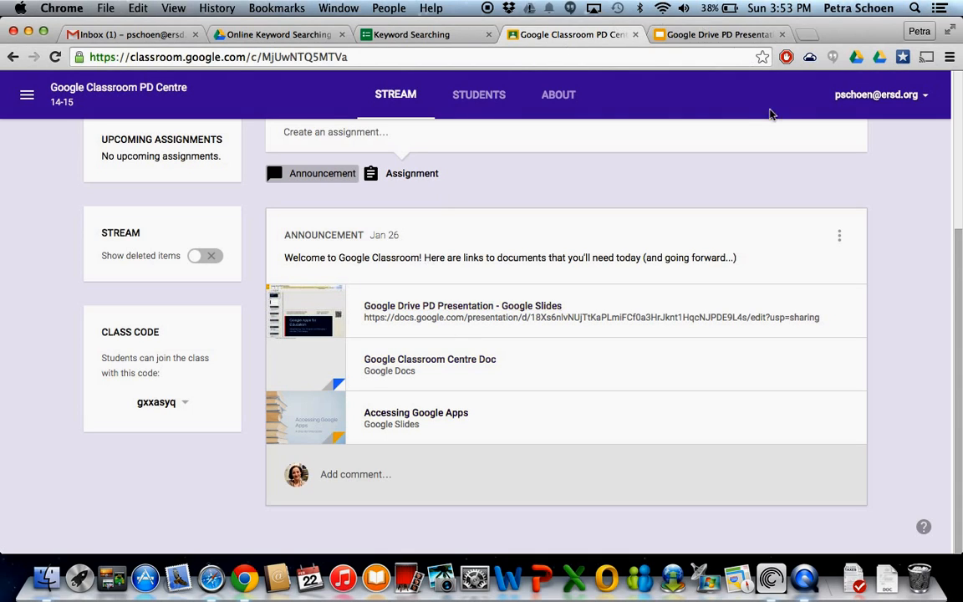
View the class's About page with its title, description, room and Google Drive folder details, and cancel editing.
click(553, 108)
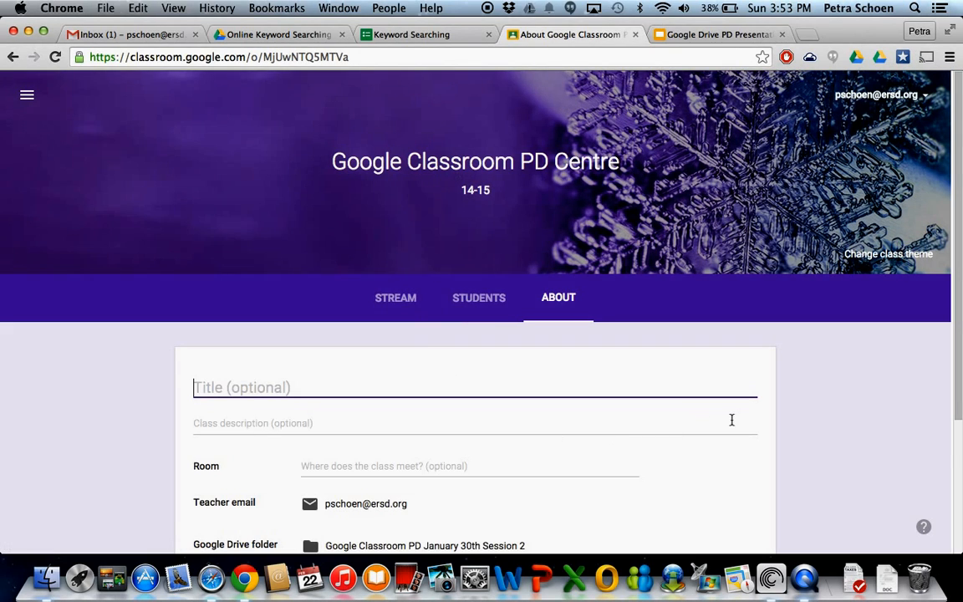
scroll(730, 422, down, 3)
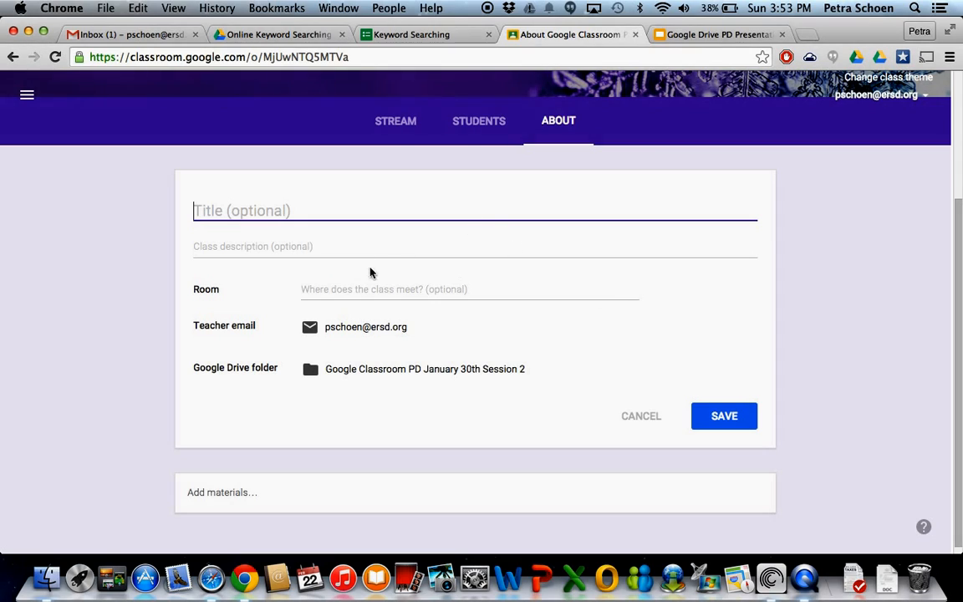
click(652, 418)
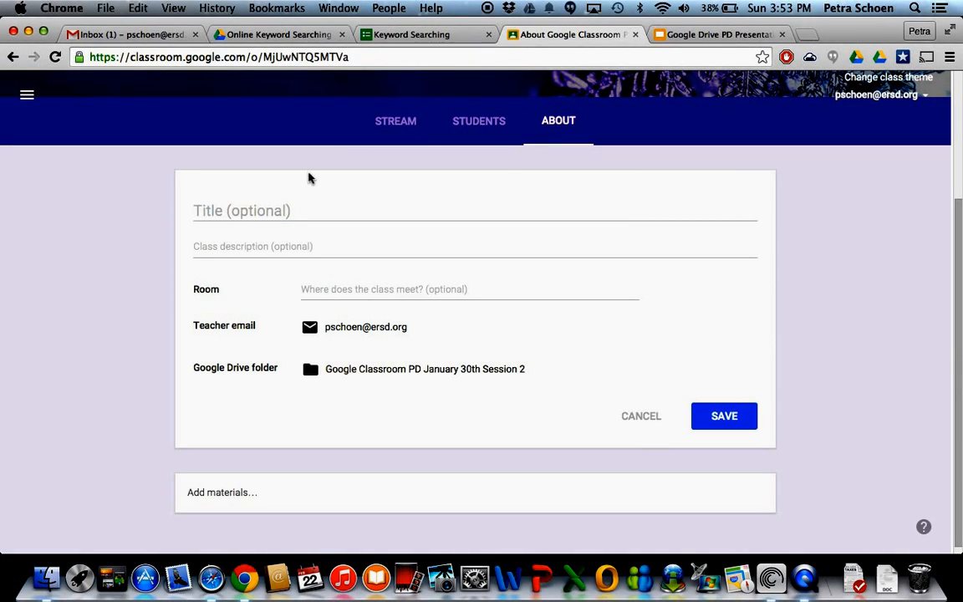
Go back to the stream, leave the class for the Home page and look over the class cards.
click(400, 133)
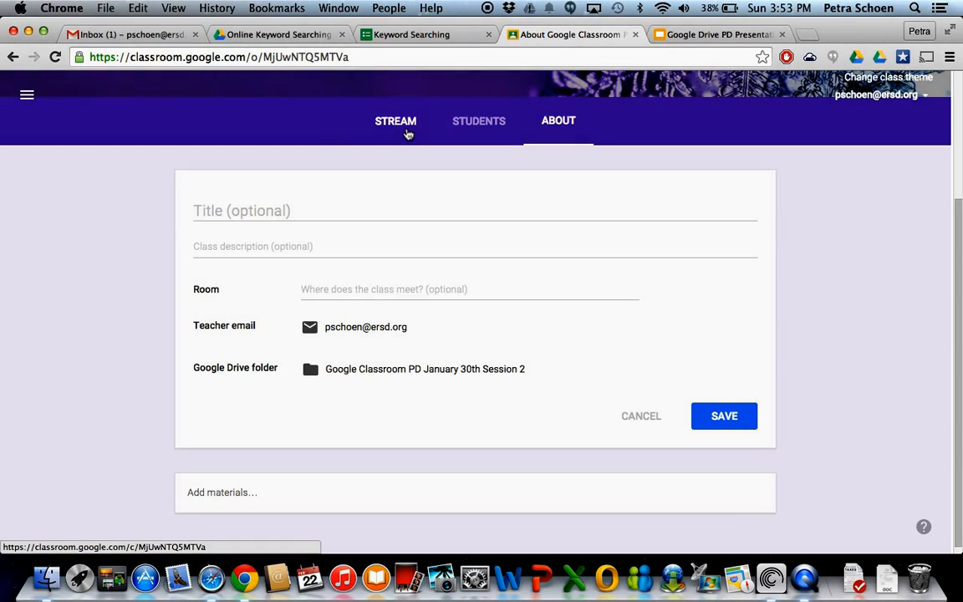
click(27, 95)
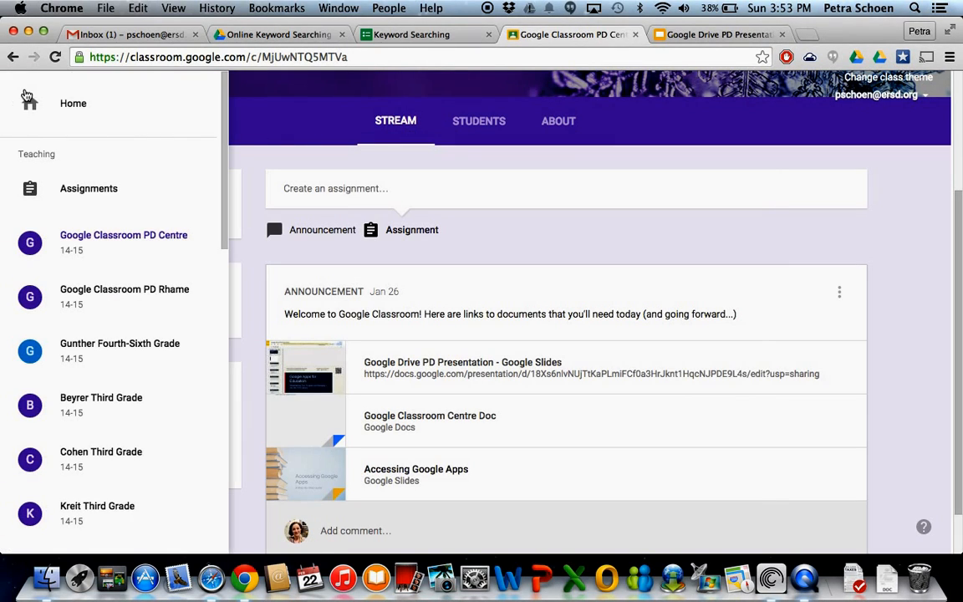
click(46, 103)
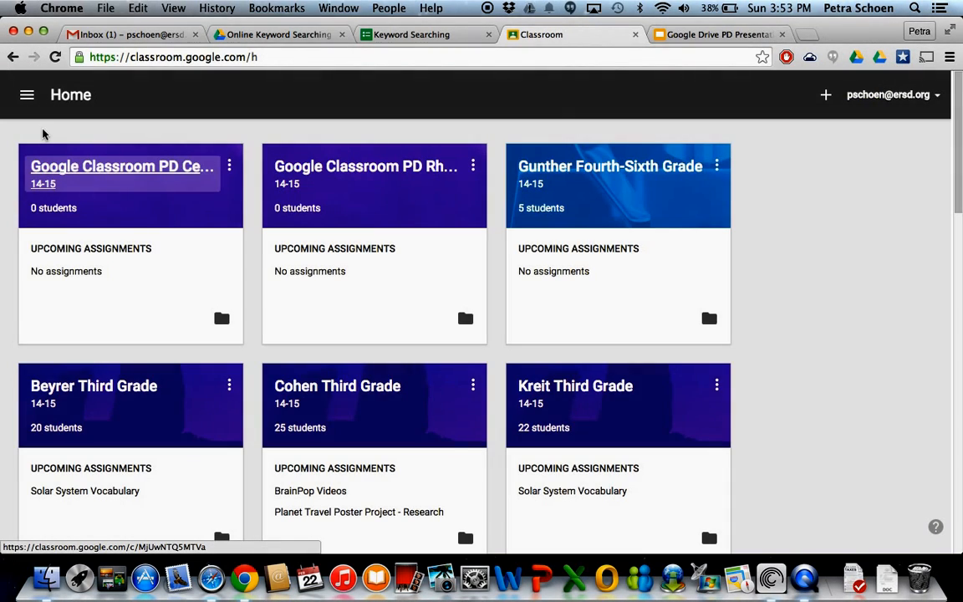
scroll(95, 509, down, 10)
scroll(94, 509, up, 10)
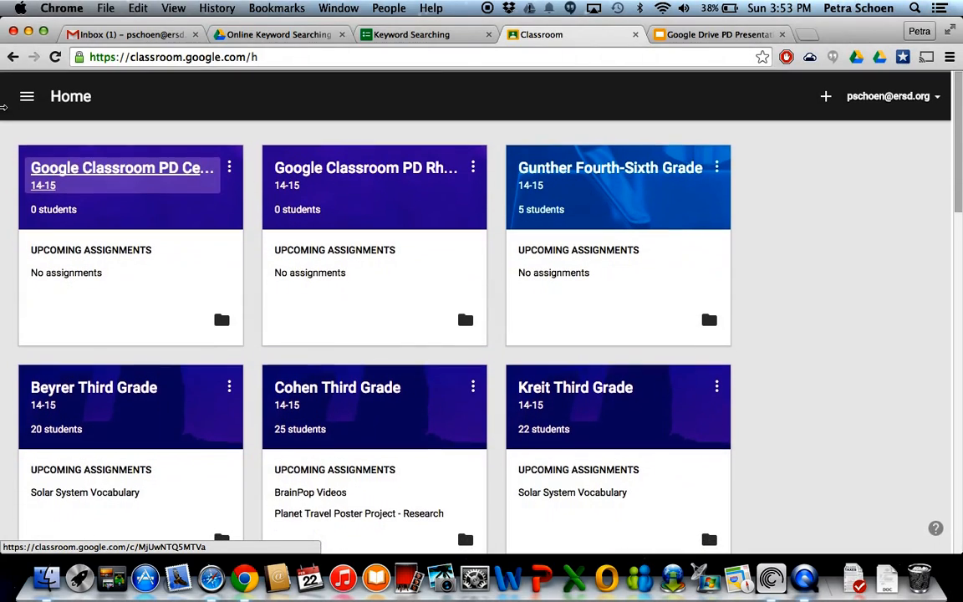
Look through the class list down to Archived Classes and open the Classroom settings page.
click(27, 94)
scroll(92, 406, down, 15)
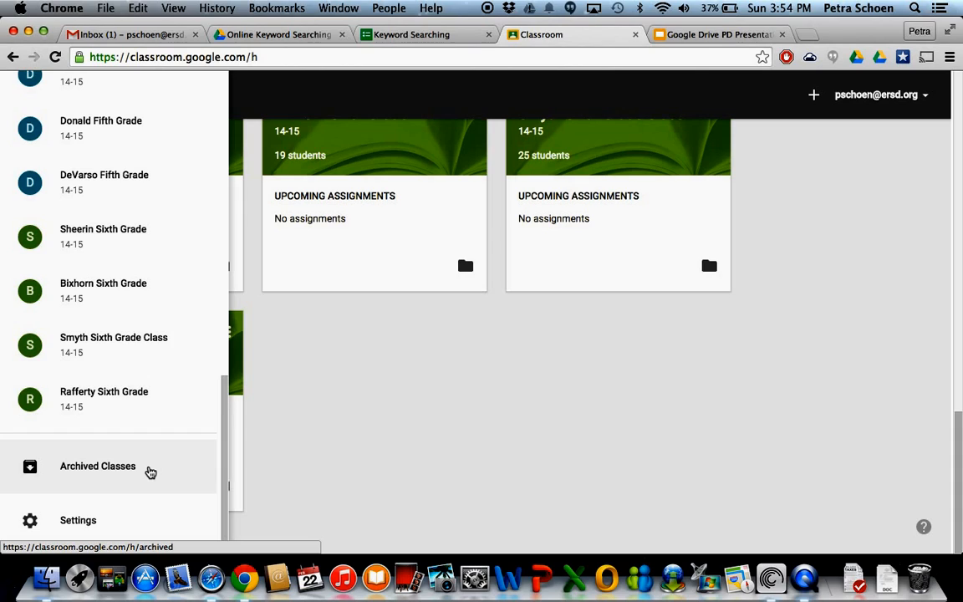
click(92, 519)
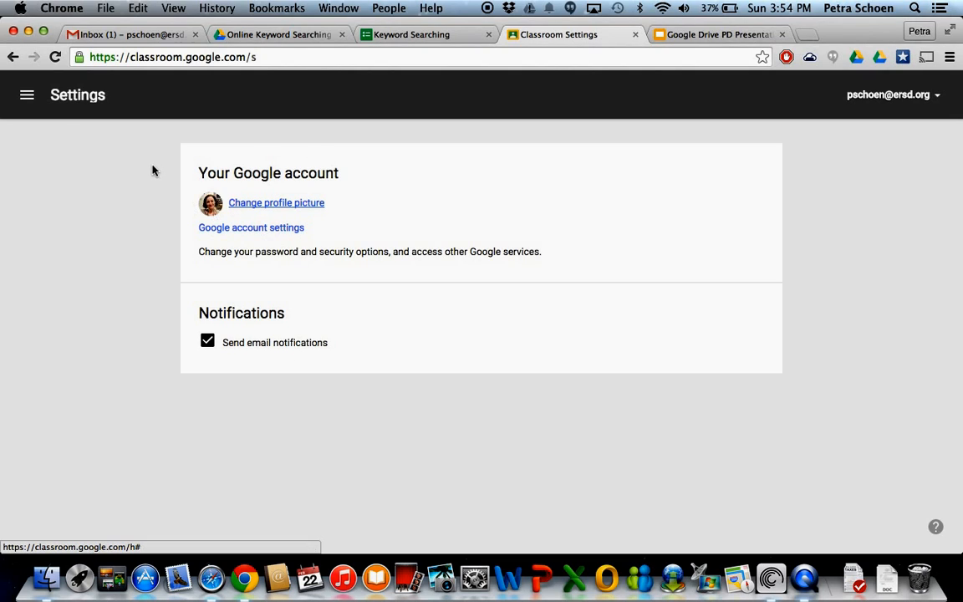
Return to the Home page and view the options for joining or creating a class, closing them without choosing one.
click(27, 96)
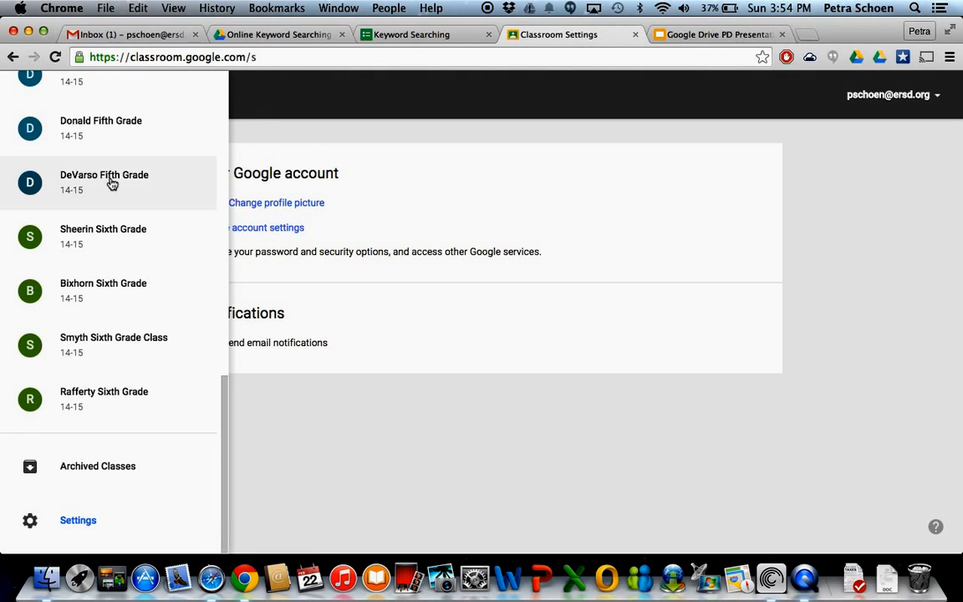
scroll(112, 184, up, 10)
click(77, 101)
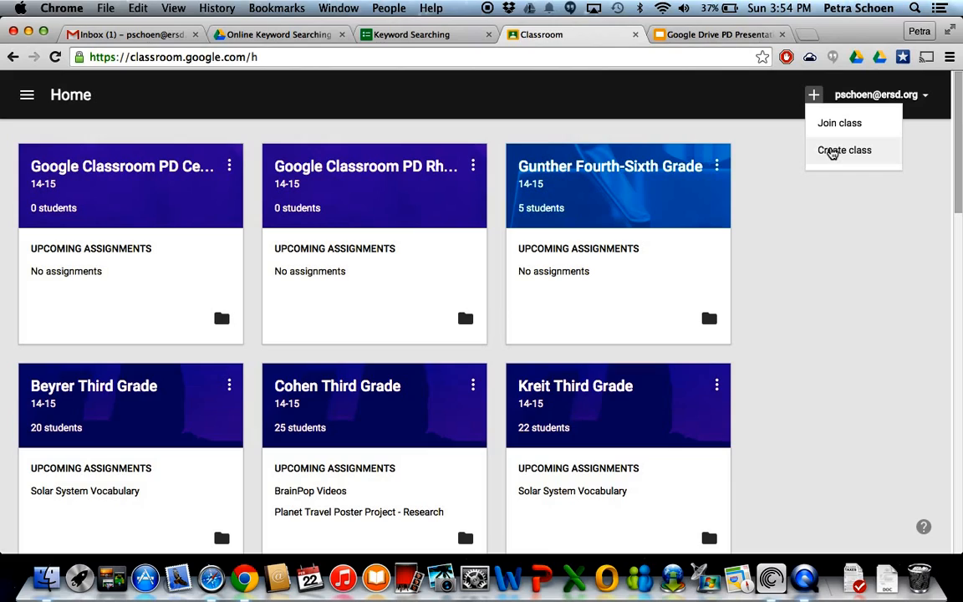
click(833, 184)
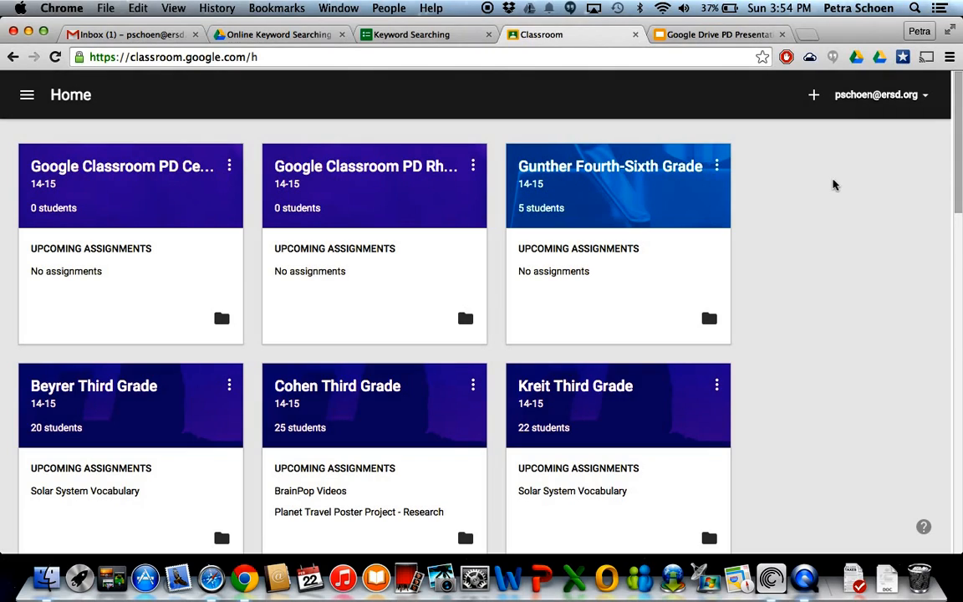
Browse the class cards from third to sixth grade and open the first Fifth Grade class.
scroll(513, 380, down, 5)
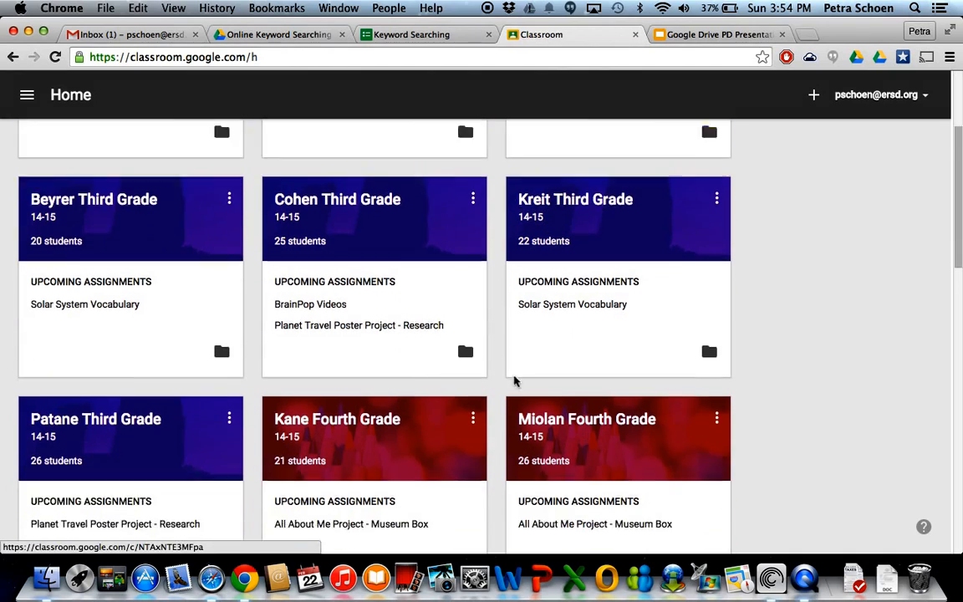
scroll(477, 360, up, 5)
scroll(730, 330, down, 20)
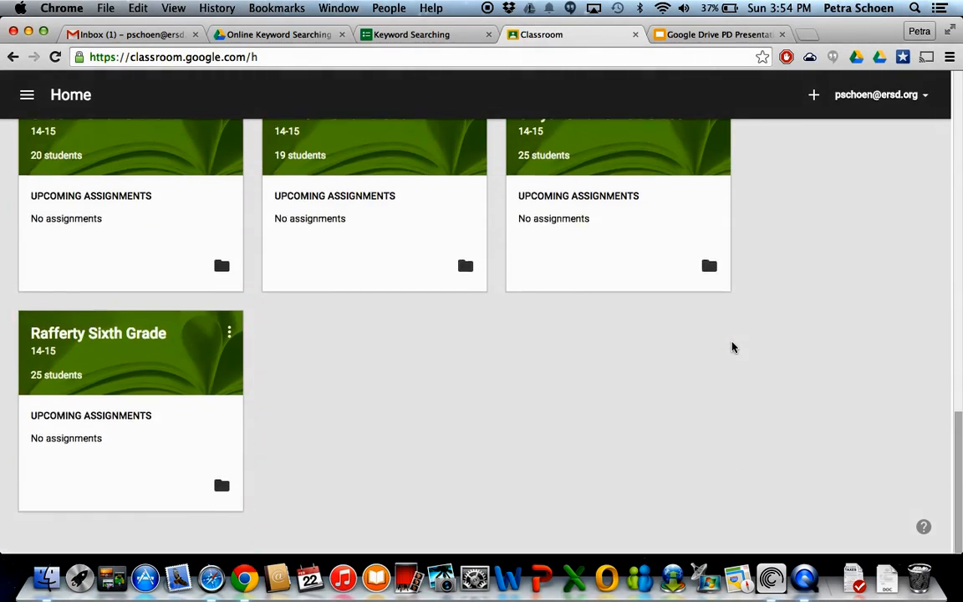
scroll(732, 347, up, 10)
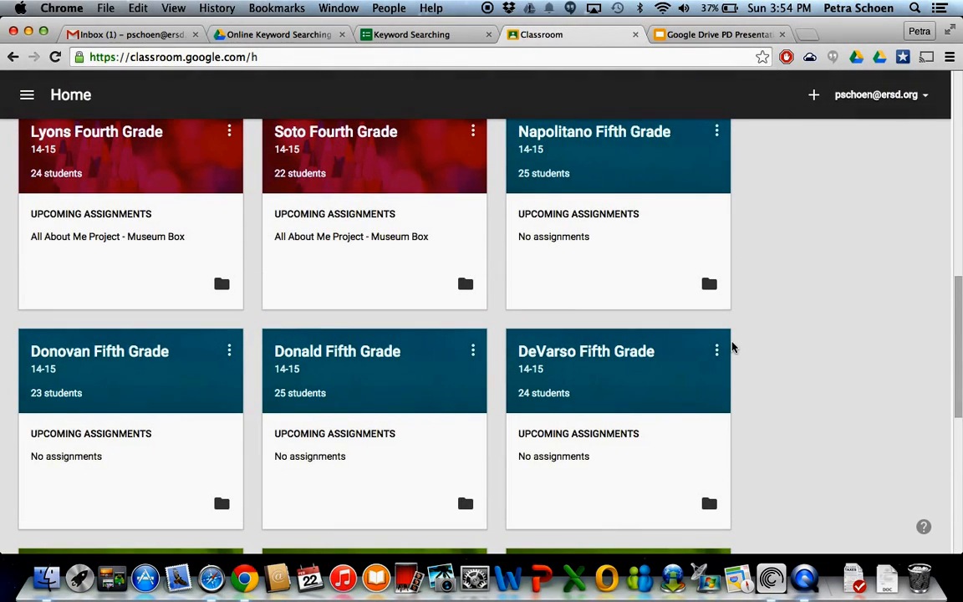
scroll(732, 347, down, 5)
scroll(795, 296, up, 9)
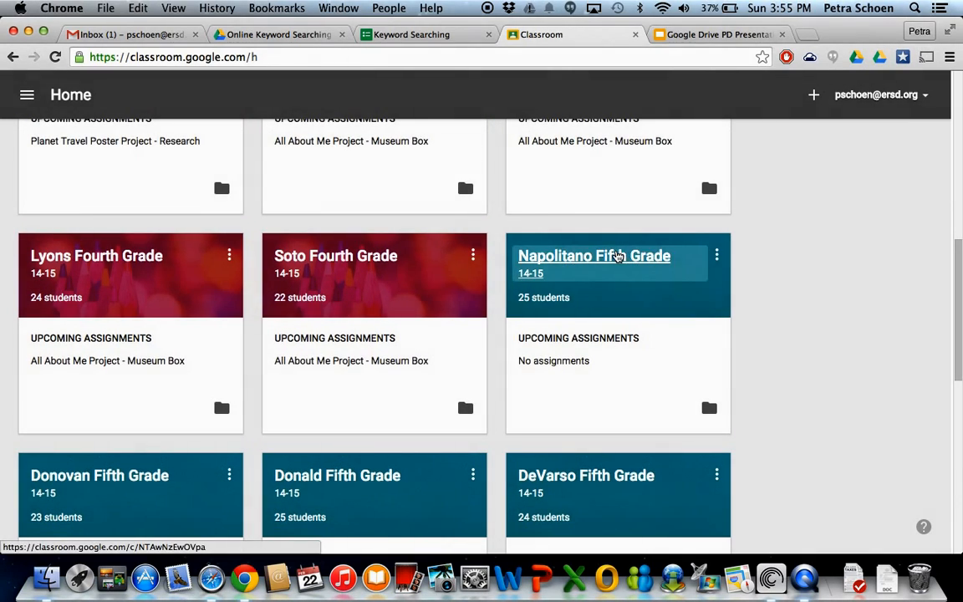
click(616, 254)
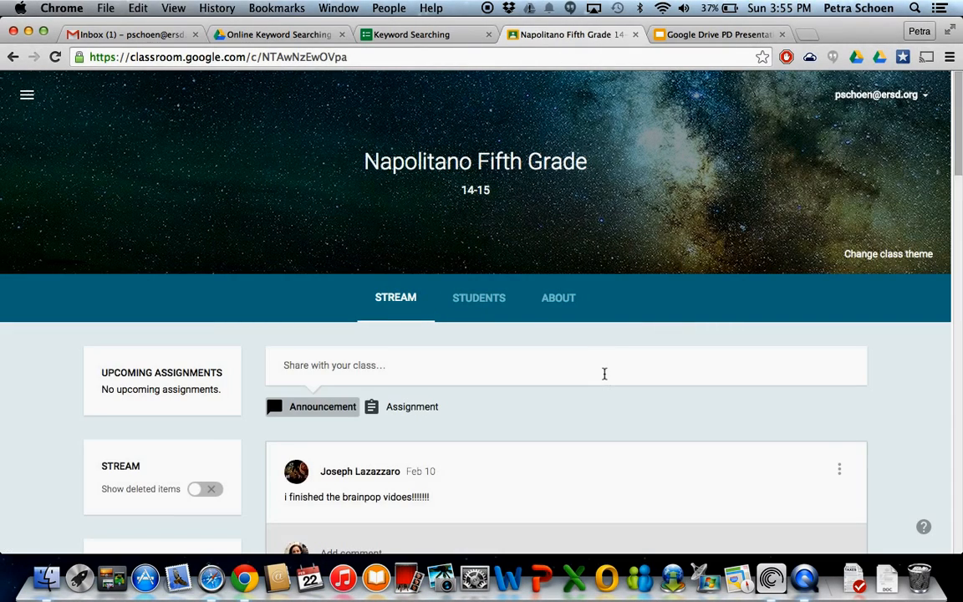
Find the BrainPop Movies assignment in the stream and highlight its list of movies, from Impressionism to Harlem Renaissance.
scroll(604, 376, down, 20)
scroll(604, 376, up, 12)
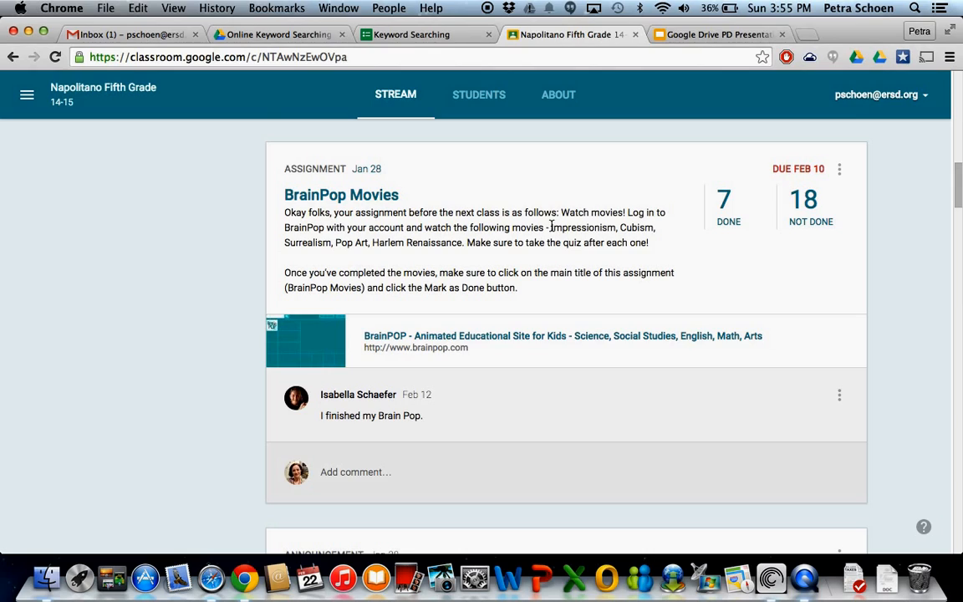
drag(550, 227, 466, 244)
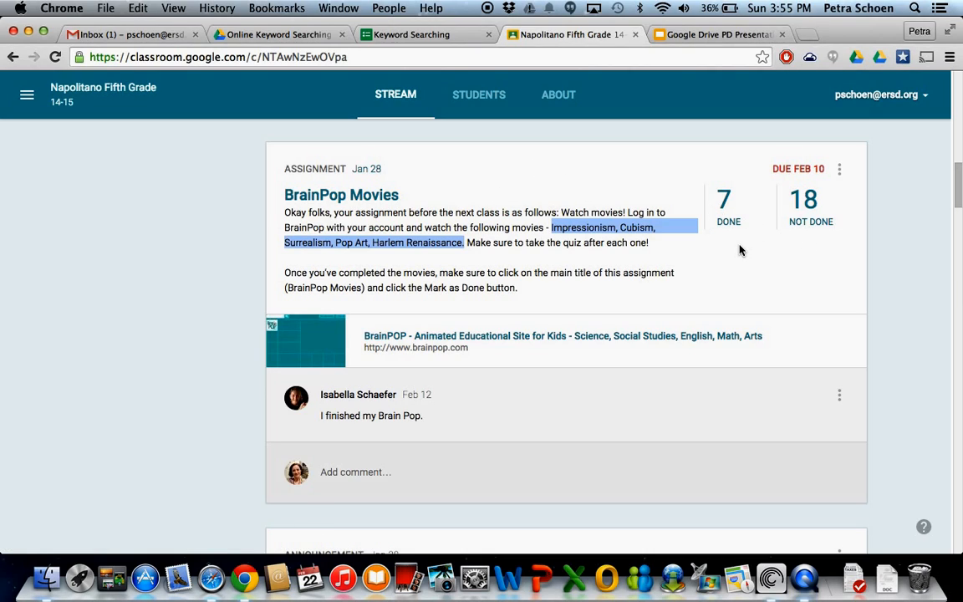
View the BrainPop accounts announcement below the assignment, go back to BrainPop Movies and clear the text highlight.
scroll(743, 326, down, 3)
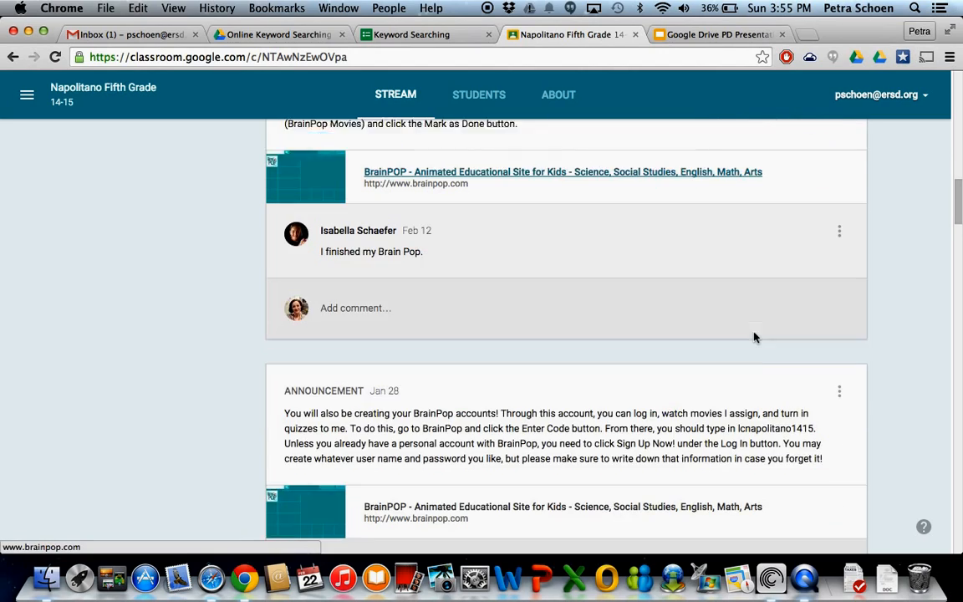
scroll(753, 336, down, 2)
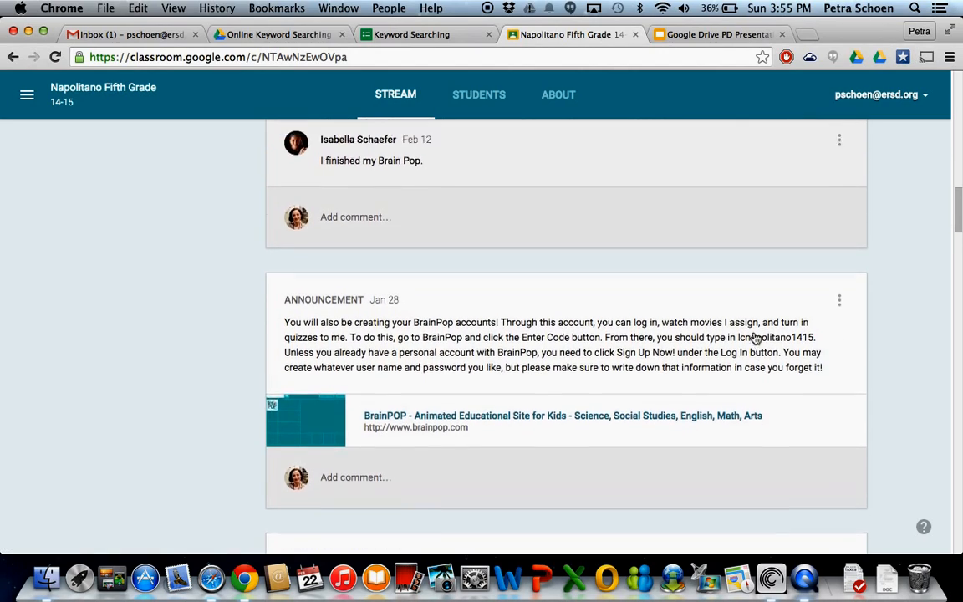
scroll(754, 338, up, 4)
click(754, 338)
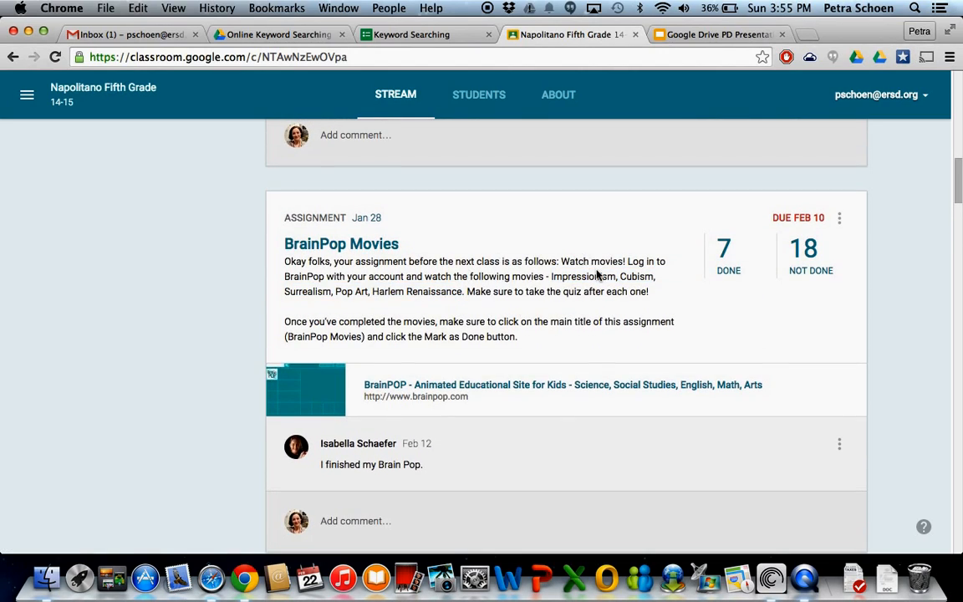
Look through the older stream posts, including the Glogster account and tutorial announcements and the students' December questions.
scroll(464, 394, down, 8)
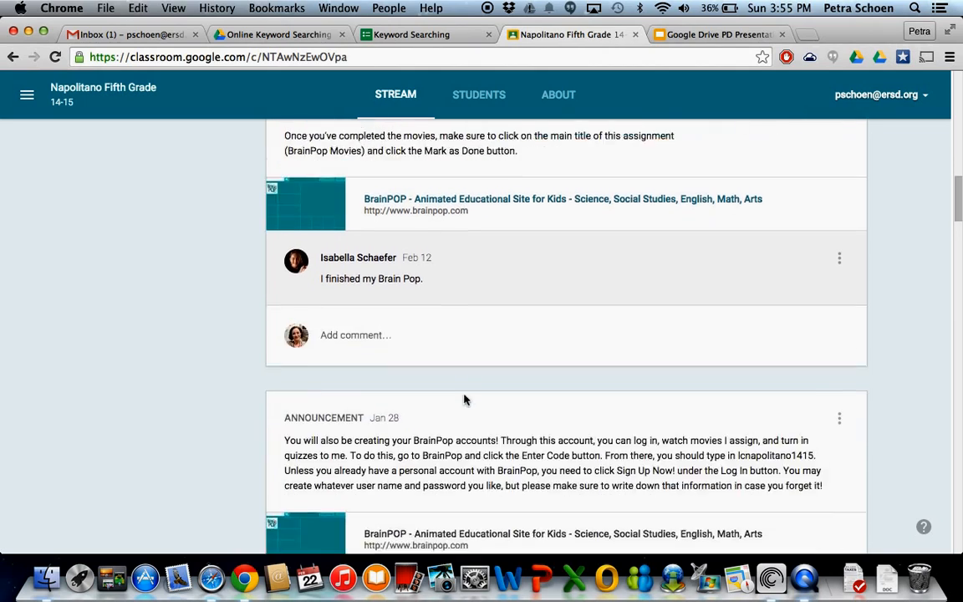
scroll(464, 395, down, 3)
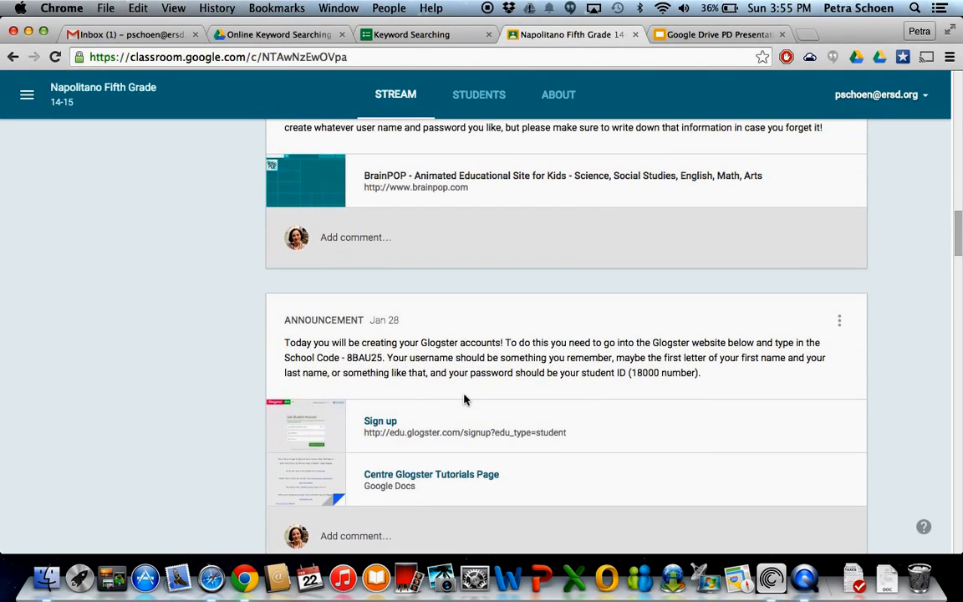
scroll(533, 398, down, 9)
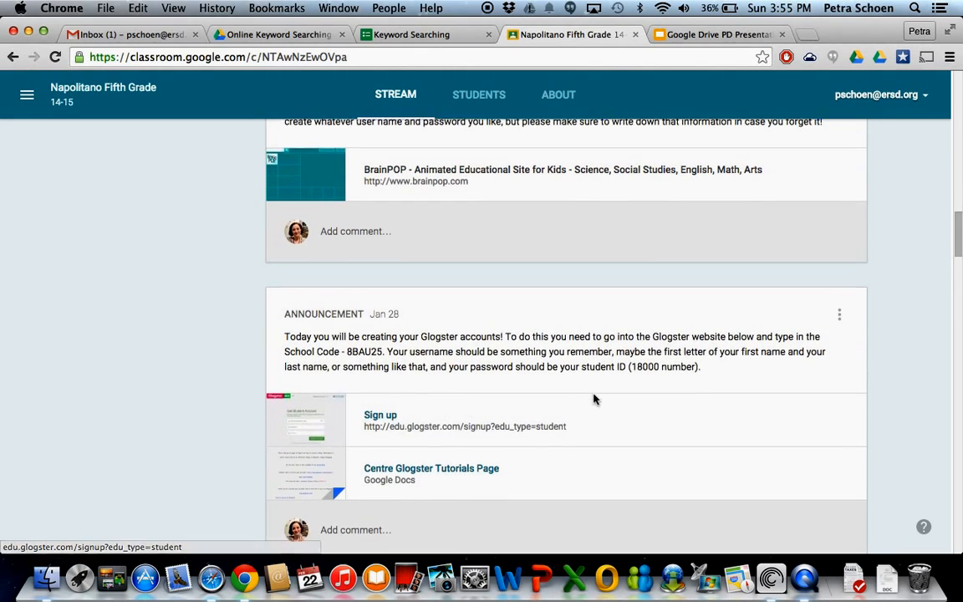
scroll(511, 365, down, 3)
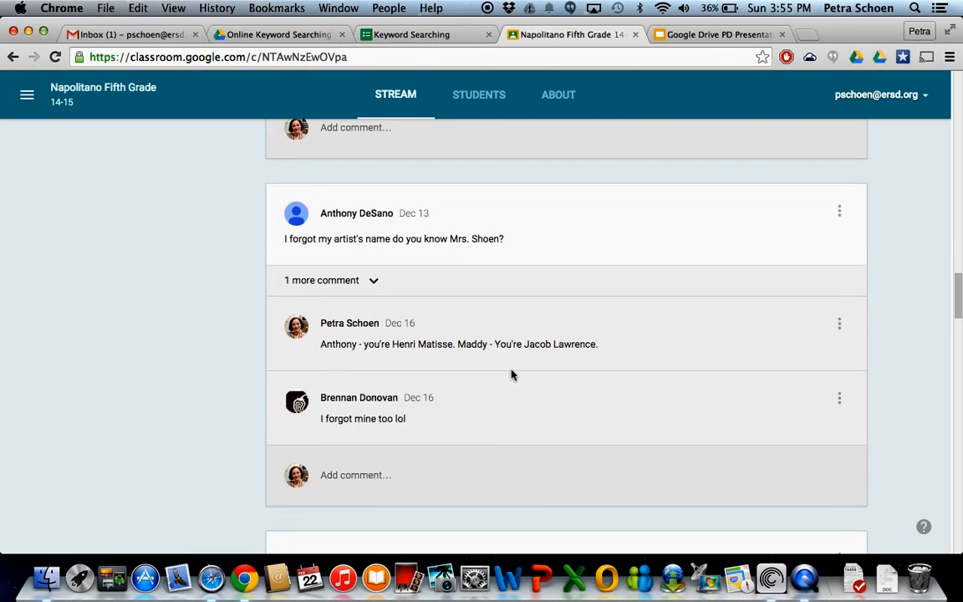
scroll(512, 372, up, 4)
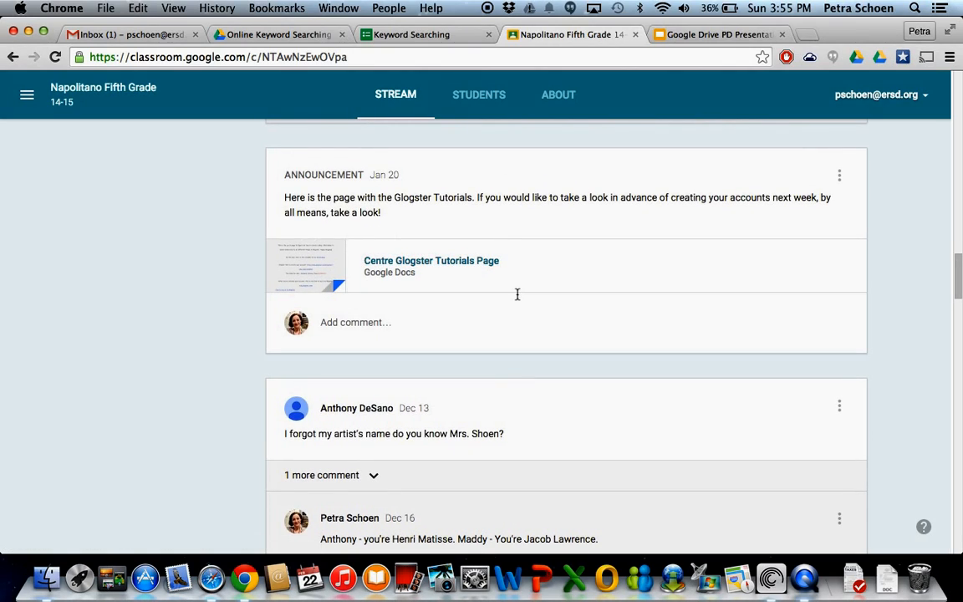
Switch to Google Drive and open the second Third Grade class folder inside My Drive's Classroom folder.
click(282, 35)
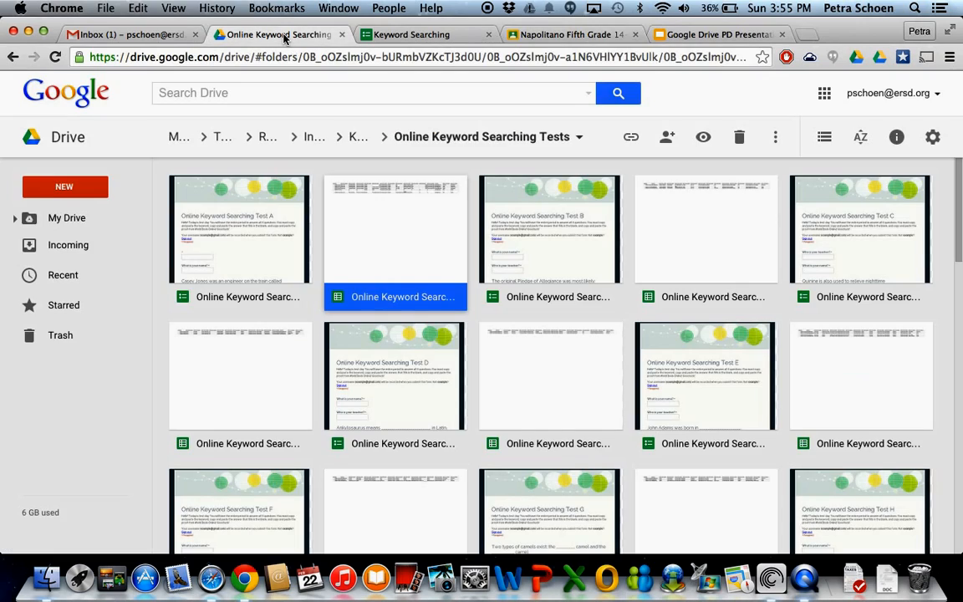
click(176, 139)
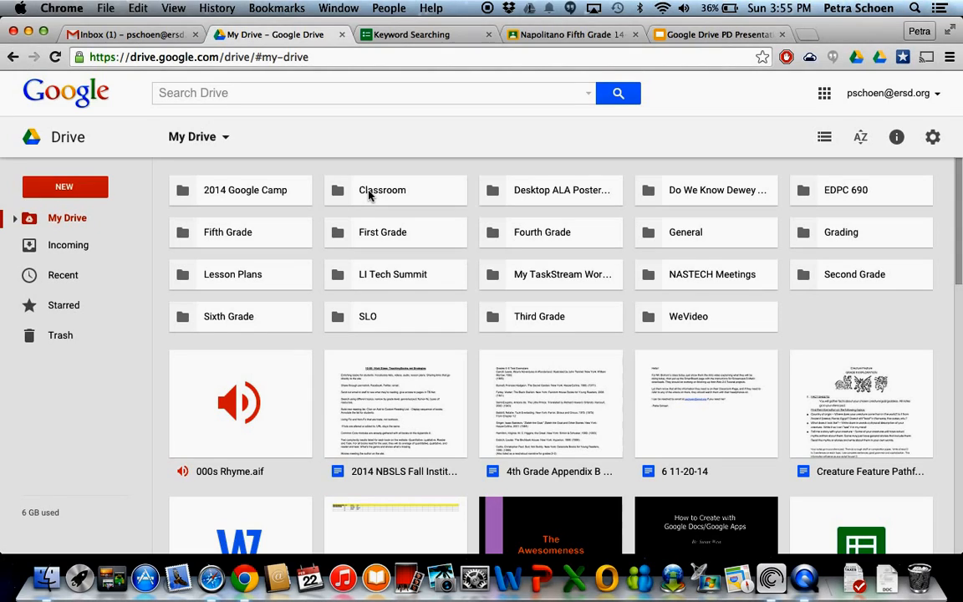
double_click(368, 191)
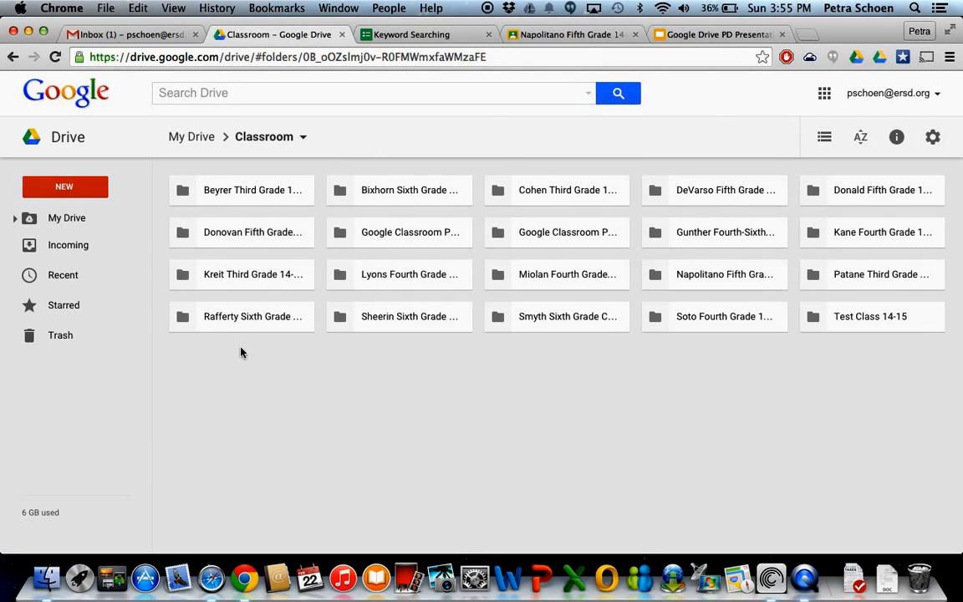
click(498, 191)
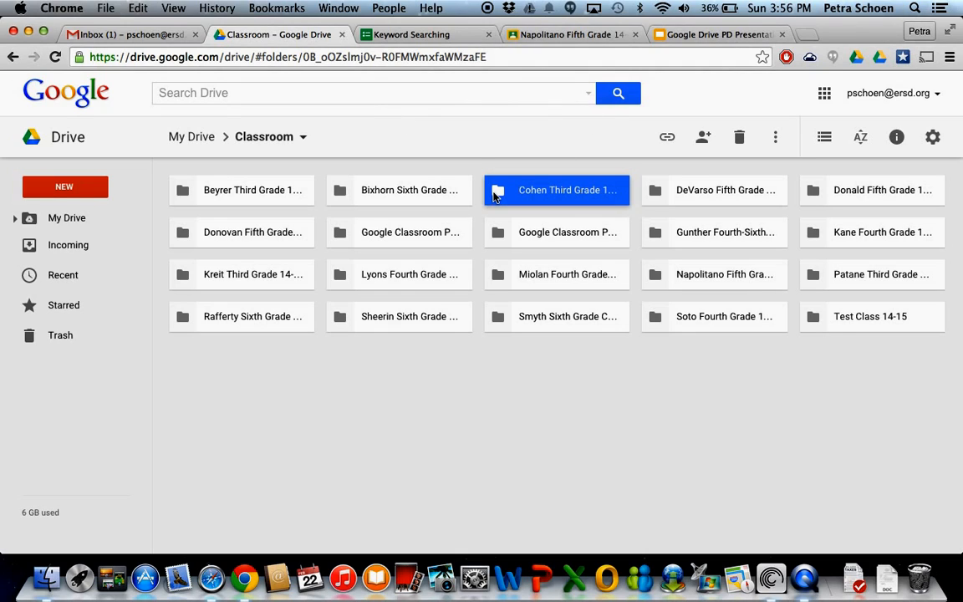
double_click(549, 199)
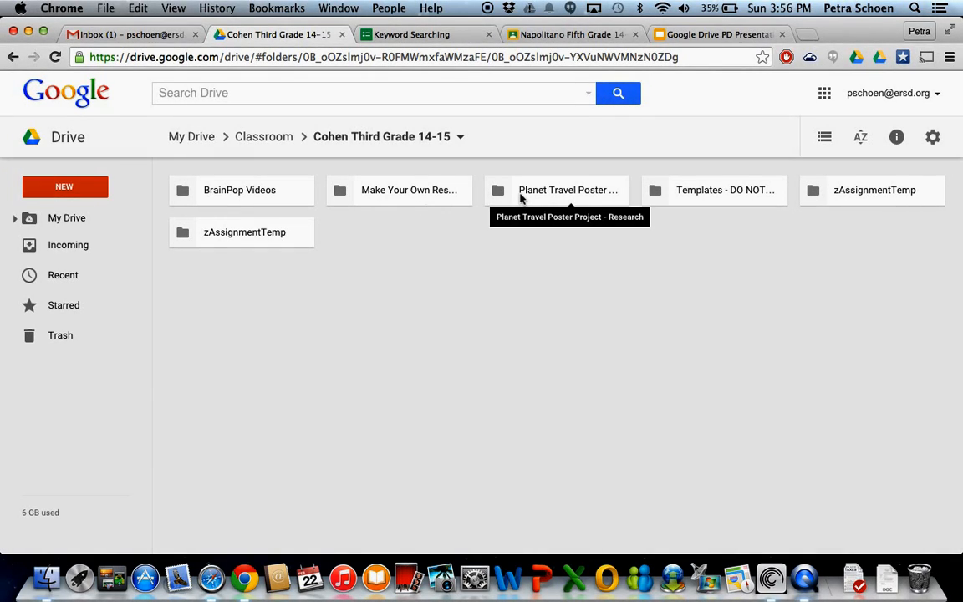
Glance back at the Fifth Grade stream in Classroom, and browse the student documents in Drive's Planet Travel Poster Project - Research folder.
click(550, 35)
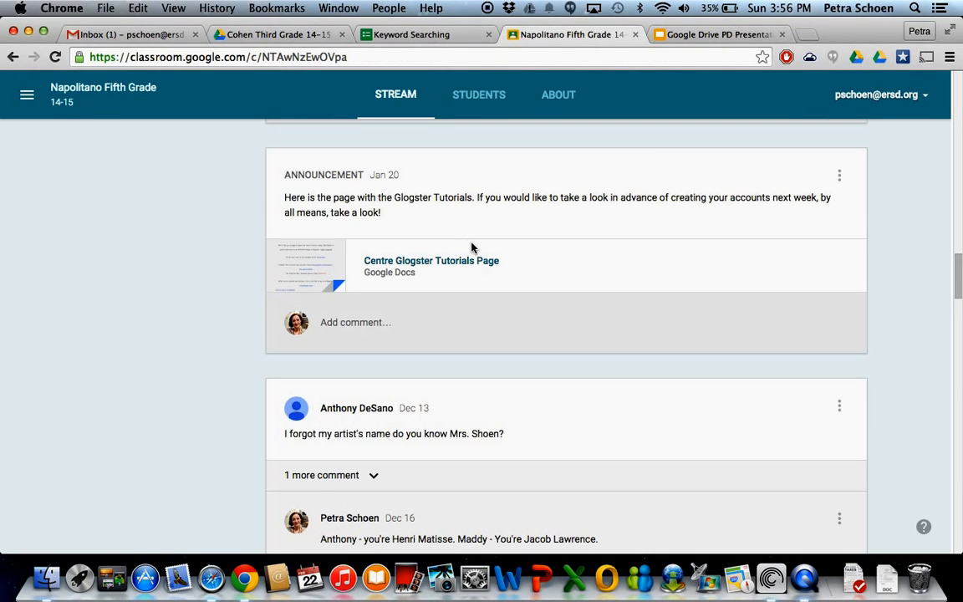
click(251, 34)
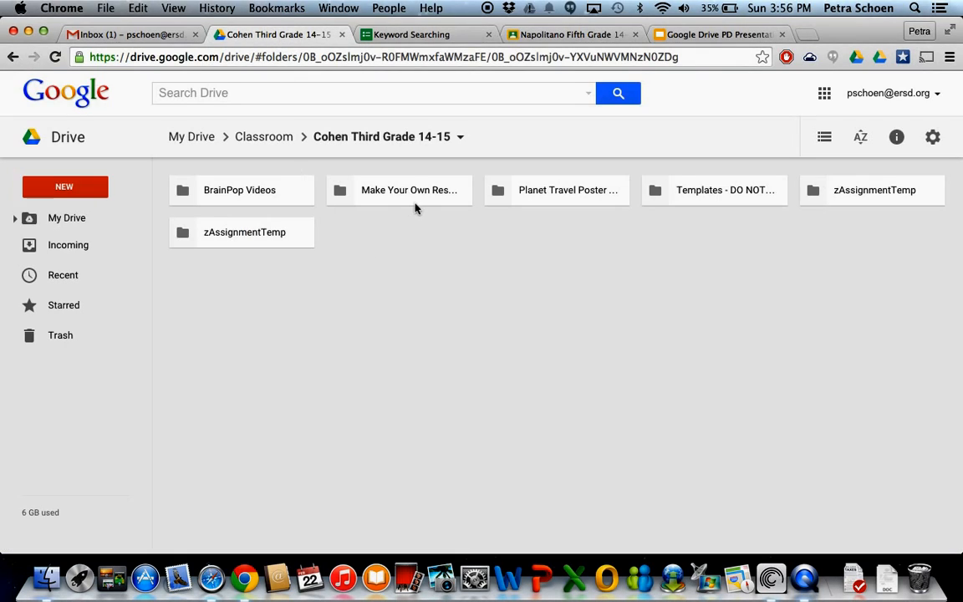
click(529, 194)
double_click(530, 194)
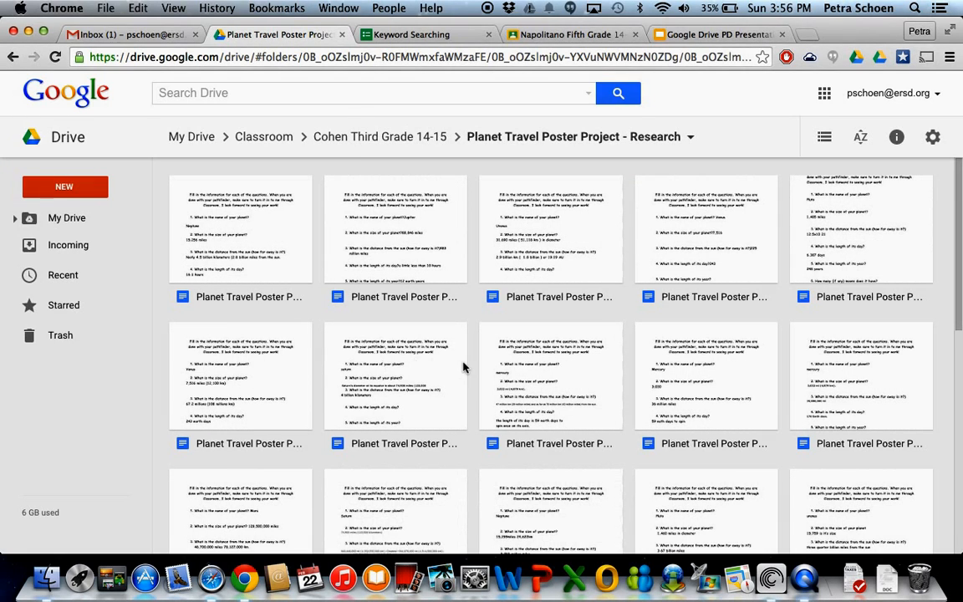
scroll(463, 366, down, 5)
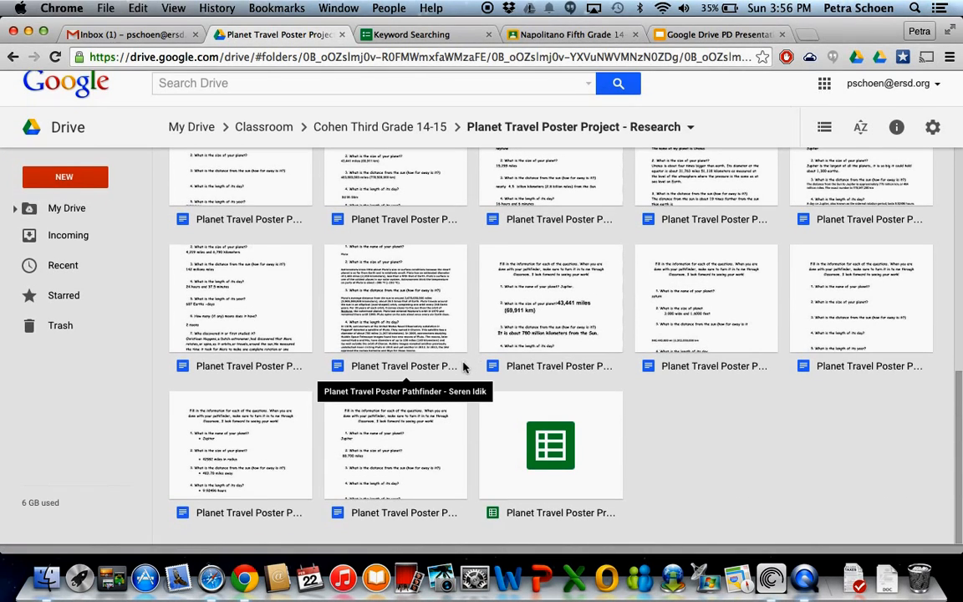
scroll(463, 366, up, 4)
scroll(463, 366, up, 2)
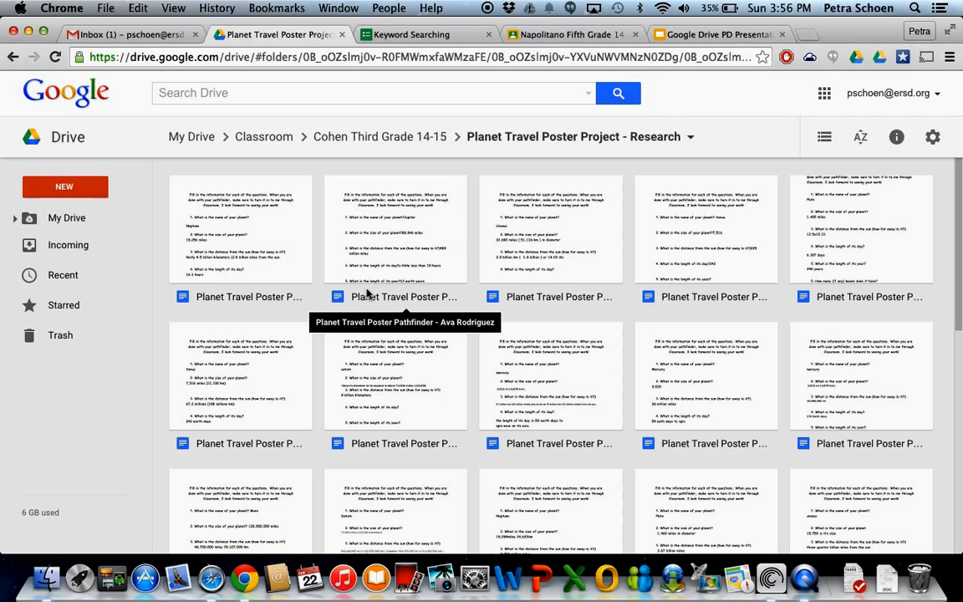